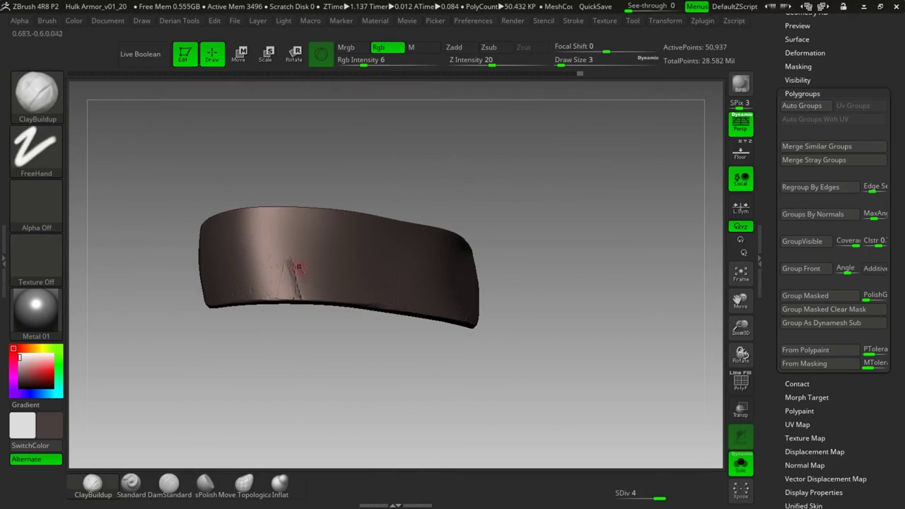
Carve fine scratches near the lower edge of the isolated curved plate with the ClayBuildup brush, and isolate the topmost plate.
{"action": "left_click_drag", "start_coordinate": [354, 376], "coordinate": [305, 375]}
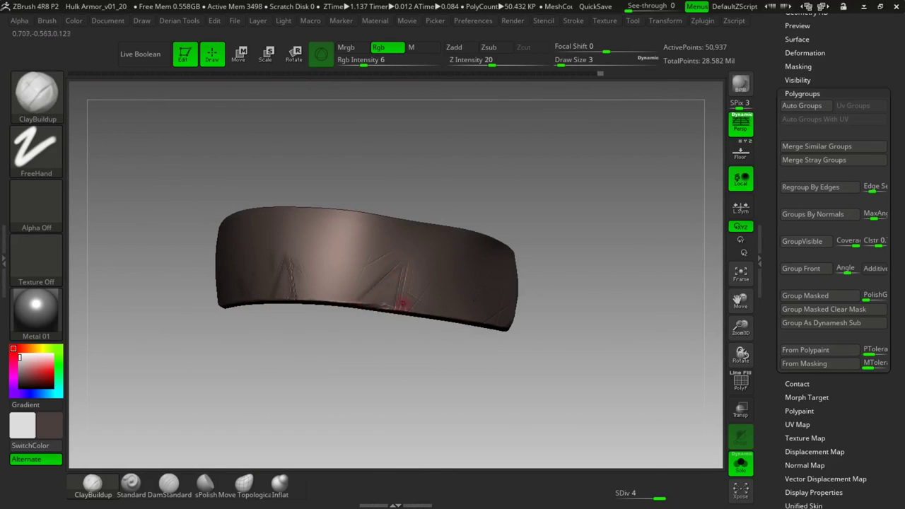
{"action": "key", "text": "s"}
{"action": "left_click", "coordinate": [374, 184], "text": "alt"}
{"action": "key", "text": "s"}
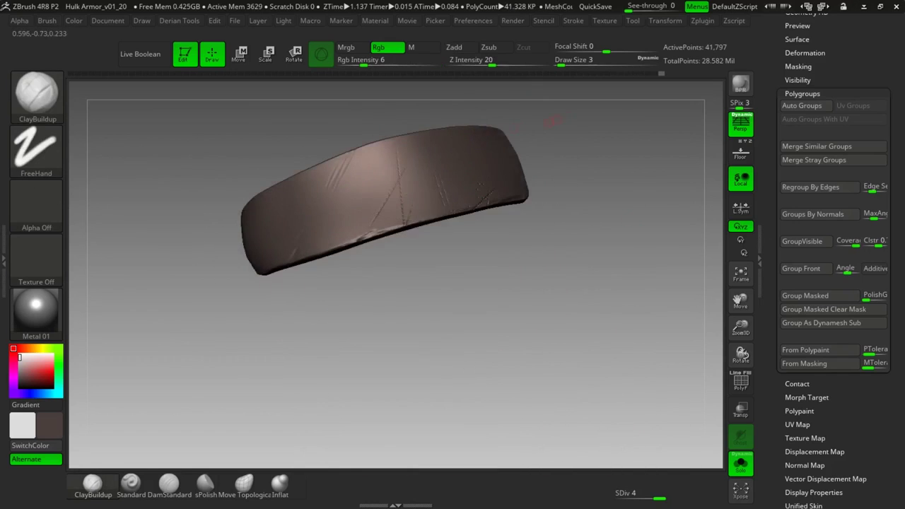
Carve diagonal scratches into the upper edge and lower corner of the isolated topmost plate.
{"action": "left_click_drag", "start_coordinate": [396, 368], "coordinate": [332, 367]}
{"action": "left_click_drag", "start_coordinate": [600, 117], "coordinate": [657, 145]}
{"action": "left_click_drag", "start_coordinate": [345, 191], "coordinate": [322, 247]}
{"action": "mouse_move", "coordinate": [155, 293]}
{"action": "left_mouse_down"}
{"action": "mouse_move", "coordinate": [246, 298]}
{"action": "mouse_move", "coordinate": [336, 191]}
{"action": "left_mouse_up"}
{"action": "left_click_drag", "start_coordinate": [329, 387], "coordinate": [345, 334]}
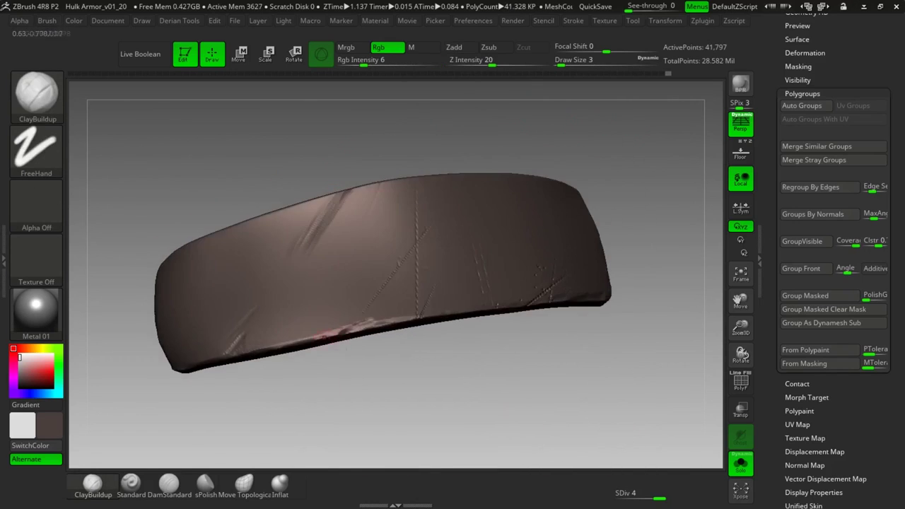
{"action": "left_click_drag", "start_coordinate": [235, 344], "coordinate": [254, 311]}
{"action": "left_click_drag", "start_coordinate": [254, 427], "coordinate": [241, 376]}
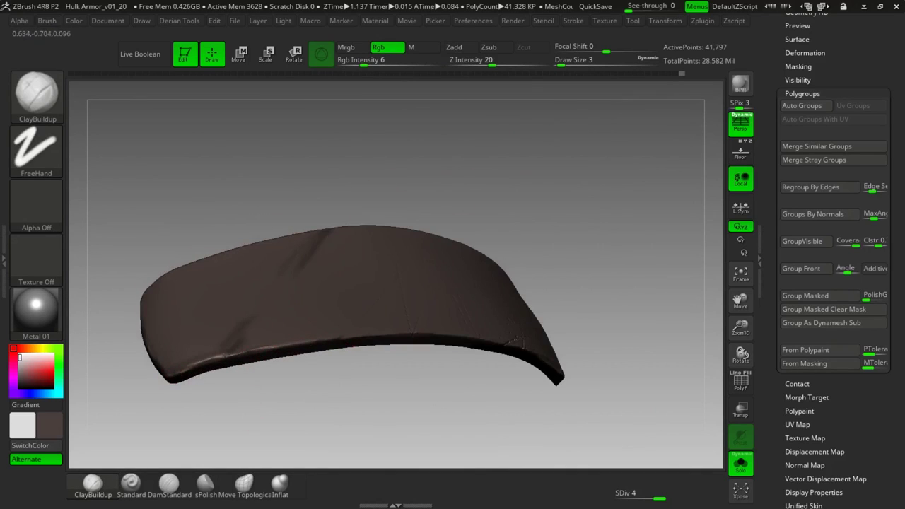
Chip the lower edge and side edge of the topmost plate, deepen its scratches, and unhide all the plates.
{"action": "mouse_move", "coordinate": [431, 395]}
{"action": "left_mouse_down"}
{"action": "mouse_move", "coordinate": [541, 351]}
{"action": "mouse_move", "coordinate": [466, 381]}
{"action": "left_mouse_up"}
{"action": "left_click_drag", "start_coordinate": [347, 346], "coordinate": [374, 339]}
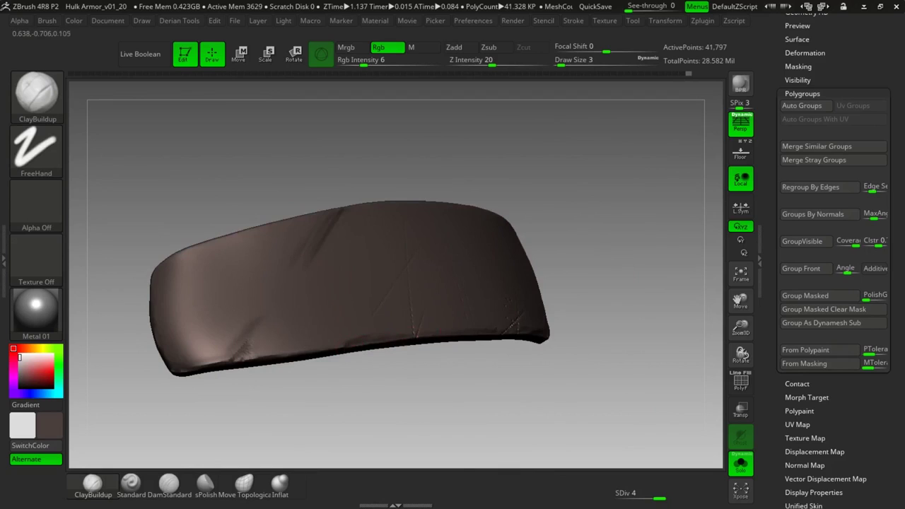
{"action": "left_click_drag", "start_coordinate": [471, 373], "coordinate": [419, 356]}
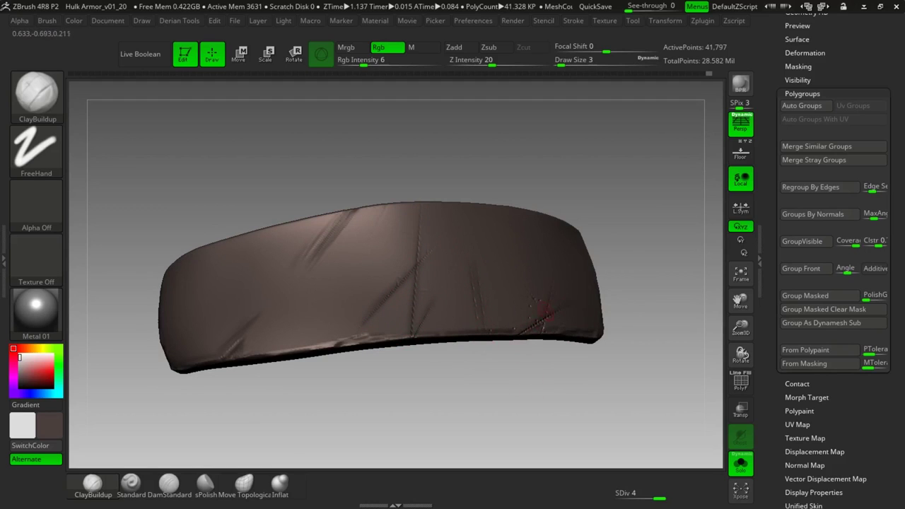
{"action": "left_click_drag", "start_coordinate": [536, 348], "coordinate": [566, 281]}
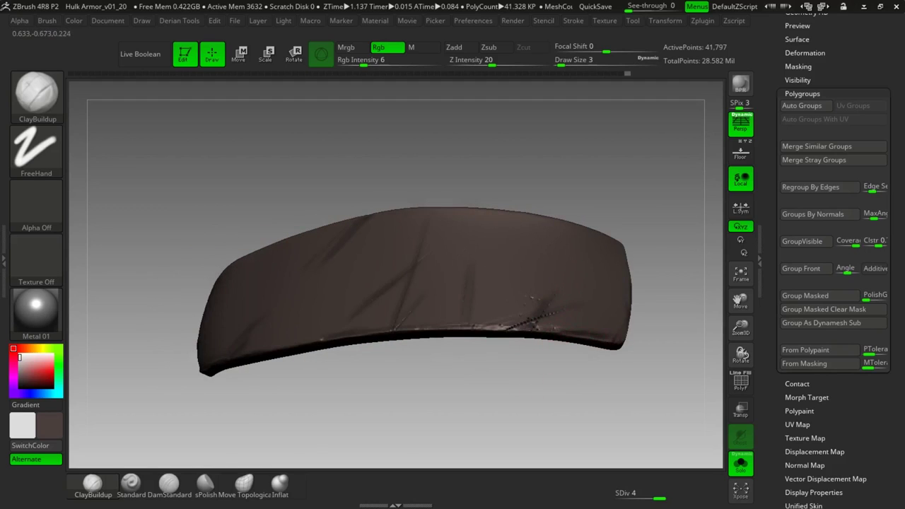
{"action": "left_click_drag", "start_coordinate": [552, 329], "coordinate": [651, 336]}
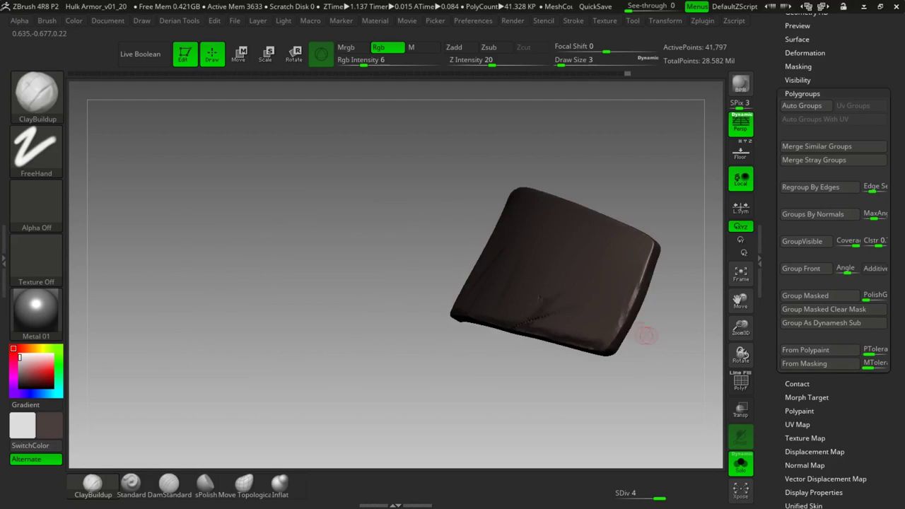
{"action": "left_click_drag", "start_coordinate": [624, 396], "coordinate": [621, 336]}
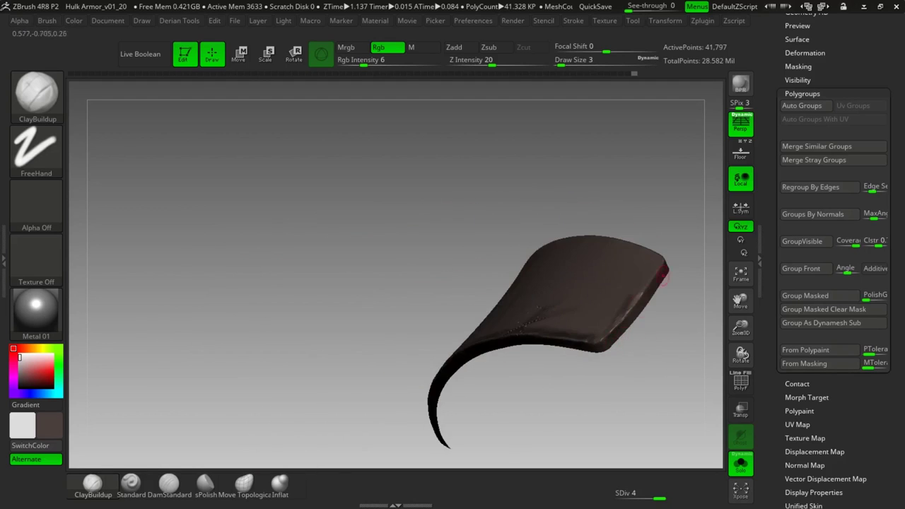
{"action": "left_click_drag", "start_coordinate": [619, 380], "coordinate": [686, 279]}
{"action": "mouse_move", "coordinate": [433, 434]}
{"action": "left_mouse_down"}
{"action": "mouse_move", "coordinate": [459, 414]}
{"action": "mouse_move", "coordinate": [608, 424]}
{"action": "left_mouse_up"}
{"action": "left_click", "coordinate": [663, 327], "text": "ctrl+shift"}
Set the draw size to 12 and sculpt small dents along the lower edges of the narrow bands above the wide plate.
{"action": "left_click_drag", "start_coordinate": [681, 314], "coordinate": [523, 127], "text": "alt"}
{"action": "left_click_drag", "start_coordinate": [509, 318], "coordinate": [537, 318]}
{"action": "left_click_drag", "start_coordinate": [452, 353], "coordinate": [502, 258], "text": "alt"}
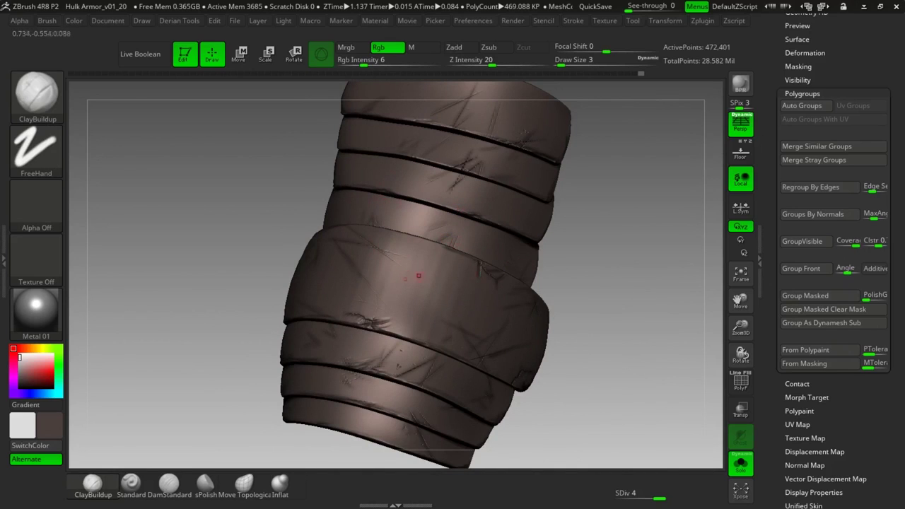
{"action": "key", "text": "space"}
{"action": "left_click", "coordinate": [487, 279]}
{"action": "type", "text": "12"}
{"action": "key", "text": "Return"}
{"action": "mouse_move", "coordinate": [579, 339]}
{"action": "left_mouse_down"}
{"action": "mouse_move", "coordinate": [509, 339]}
{"action": "mouse_move", "coordinate": [558, 311]}
{"action": "mouse_move", "coordinate": [580, 325]}
{"action": "left_mouse_up"}
{"action": "left_click_drag", "start_coordinate": [395, 212], "coordinate": [362, 214]}
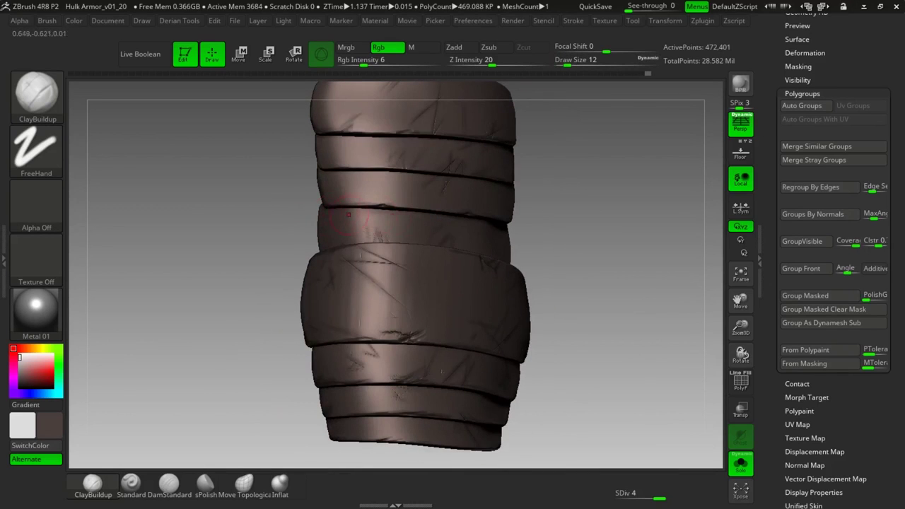
{"action": "left_click_drag", "start_coordinate": [266, 206], "coordinate": [341, 217], "text": "alt"}
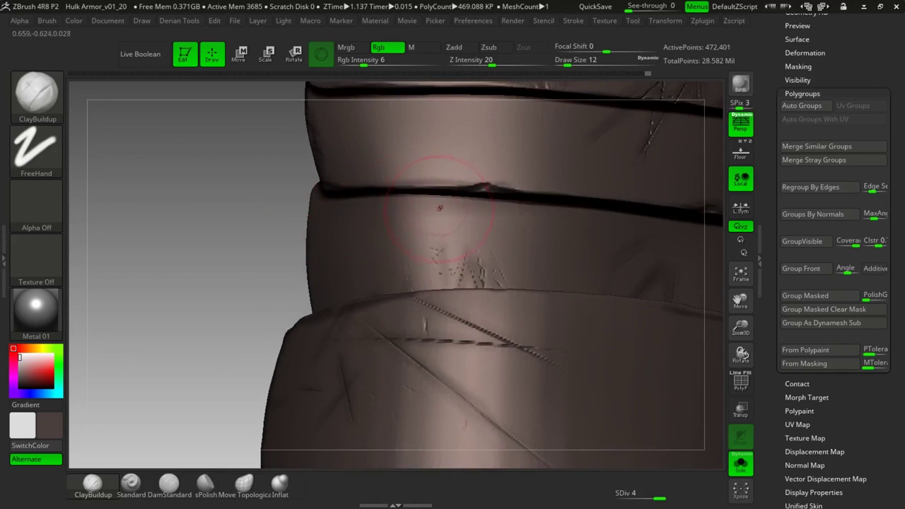
{"action": "left_click_drag", "start_coordinate": [283, 212], "coordinate": [106, 216], "text": "alt"}
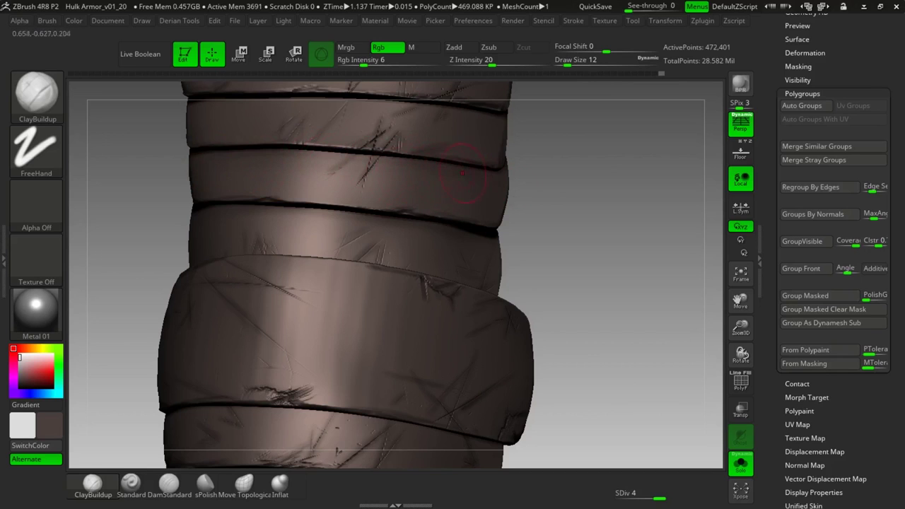
Isolate the second band from the top, sculpt a broad horizontal groove across its upper half, and unhide all bands.
{"action": "left_click_drag", "start_coordinate": [539, 182], "coordinate": [608, 259]}
{"action": "left_click_drag", "start_coordinate": [622, 230], "coordinate": [554, 224]}
{"action": "mouse_move", "coordinate": [432, 178]}
{"action": "left_mouse_down"}
{"action": "mouse_move", "coordinate": [475, 171]}
{"action": "mouse_move", "coordinate": [459, 170]}
{"action": "left_mouse_up"}
{"action": "left_click_drag", "start_coordinate": [626, 212], "coordinate": [597, 211]}
{"action": "left_click", "coordinate": [505, 205], "text": "ctrl+shift"}
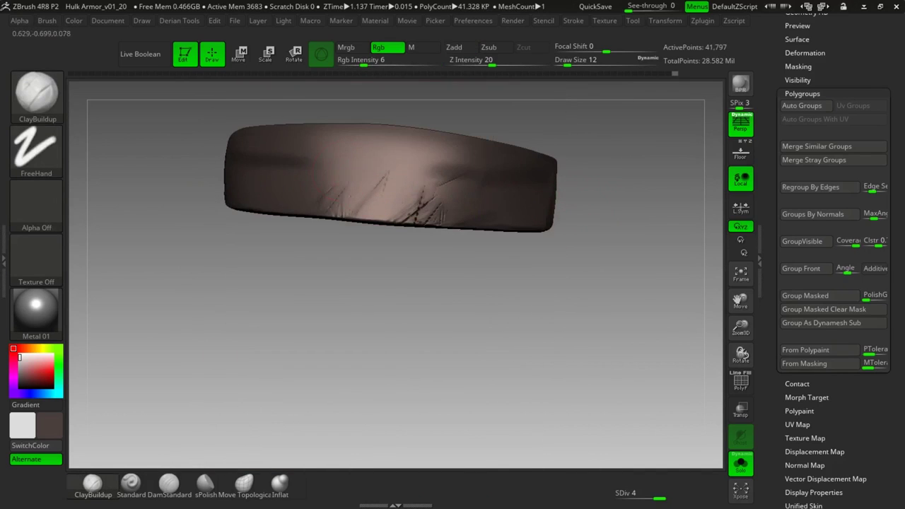
{"action": "left_click_drag", "start_coordinate": [360, 169], "coordinate": [423, 165]}
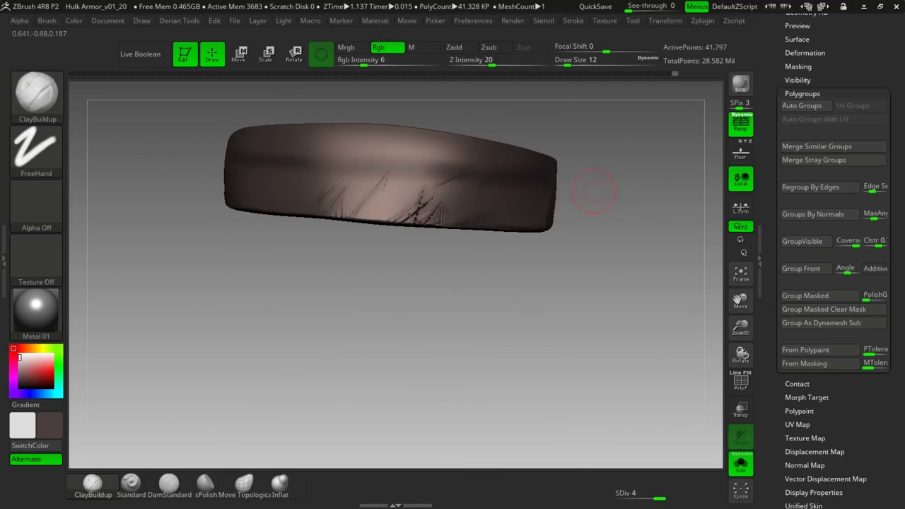
{"action": "left_click", "coordinate": [616, 193], "text": "ctrl+shift"}
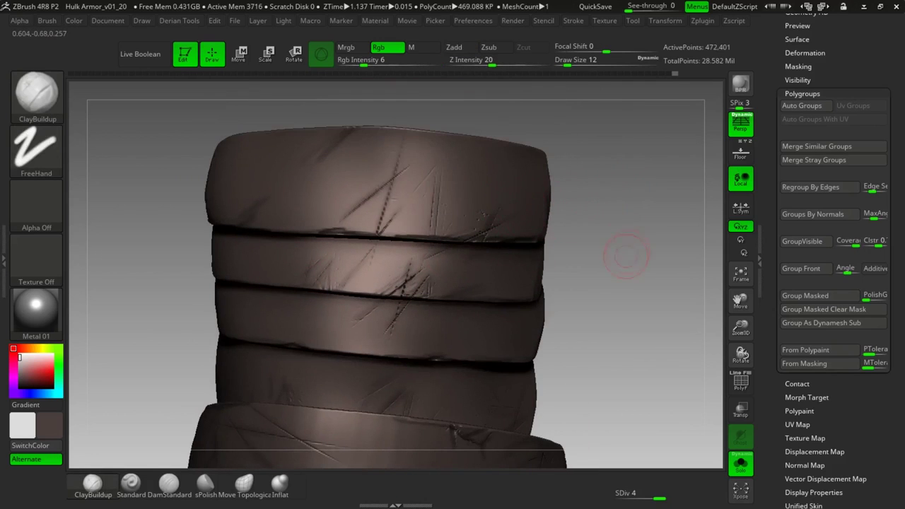
Isolate the two lowest bands one after the other, sculpt a broad horizontal groove across each, and unhide everything.
{"action": "left_click_drag", "start_coordinate": [627, 248], "coordinate": [596, 202]}
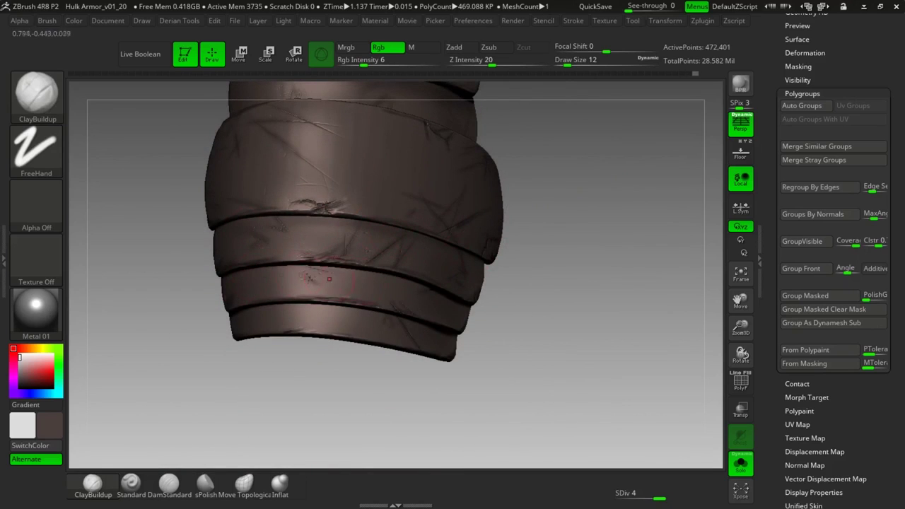
{"action": "left_click", "coordinate": [366, 293], "text": "ctrl+shift"}
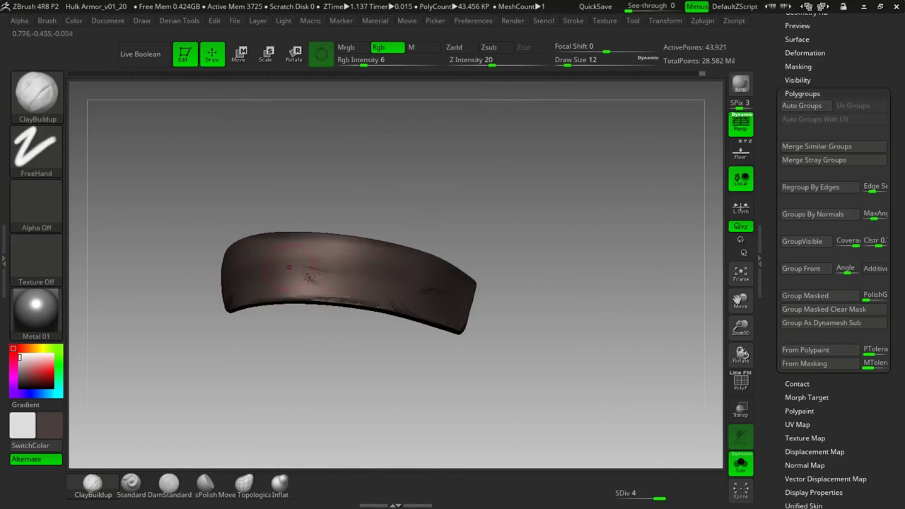
{"action": "left_click", "coordinate": [542, 265], "text": "ctrl+shift"}
{"action": "left_click", "coordinate": [287, 325], "text": "ctrl+shift"}
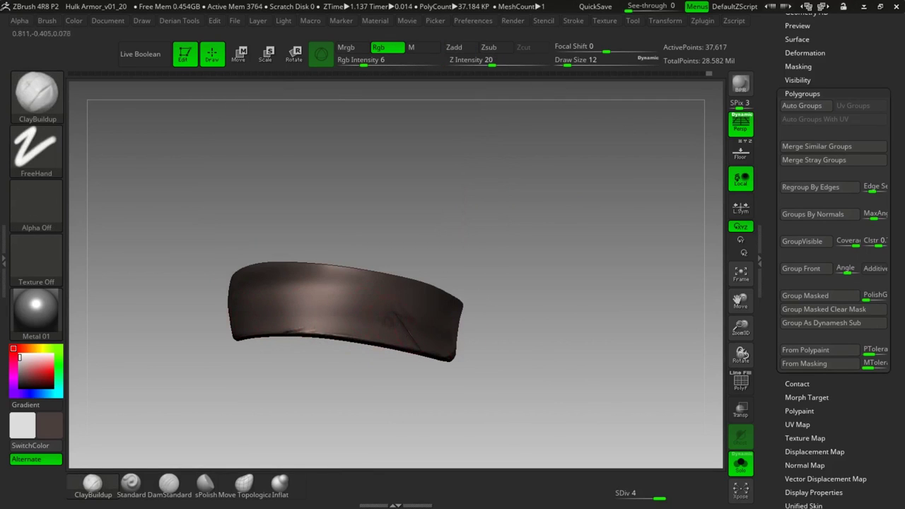
{"action": "right_click_drag", "start_coordinate": [411, 329], "coordinate": [393, 332]}
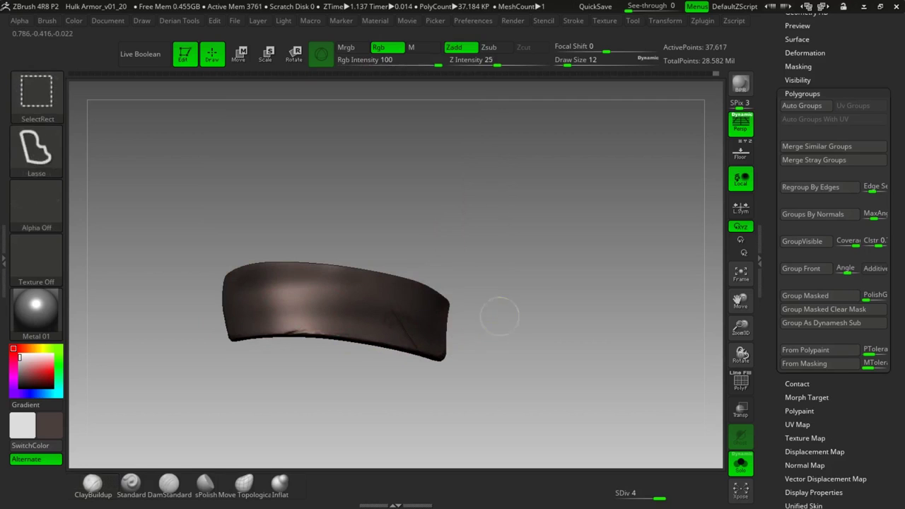
{"action": "left_click", "coordinate": [501, 313], "text": "ctrl+shift"}
Set the draw size to 7 and make the banded forearm armour the active subtool with the studs displayed.
{"action": "right_click_drag", "start_coordinate": [499, 354], "coordinate": [527, 349]}
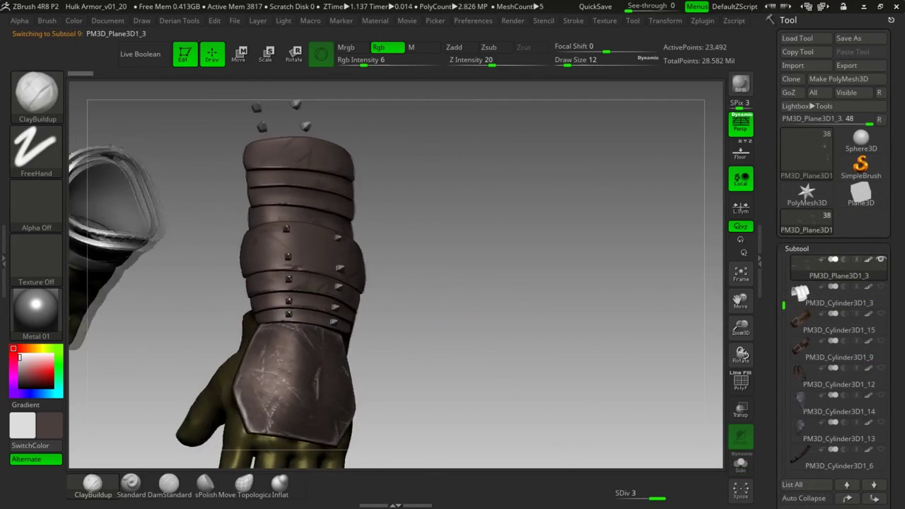
{"action": "right_click_drag", "start_coordinate": [416, 229], "coordinate": [361, 293], "text": "ctrl"}
{"action": "key", "text": "space"}
{"action": "left_click_drag", "start_coordinate": [345, 291], "coordinate": [340, 291]}
{"action": "right_click_drag", "start_coordinate": [467, 244], "coordinate": [488, 298], "text": "ctrl"}
{"action": "left_click", "coordinate": [402, 282], "text": "alt"}
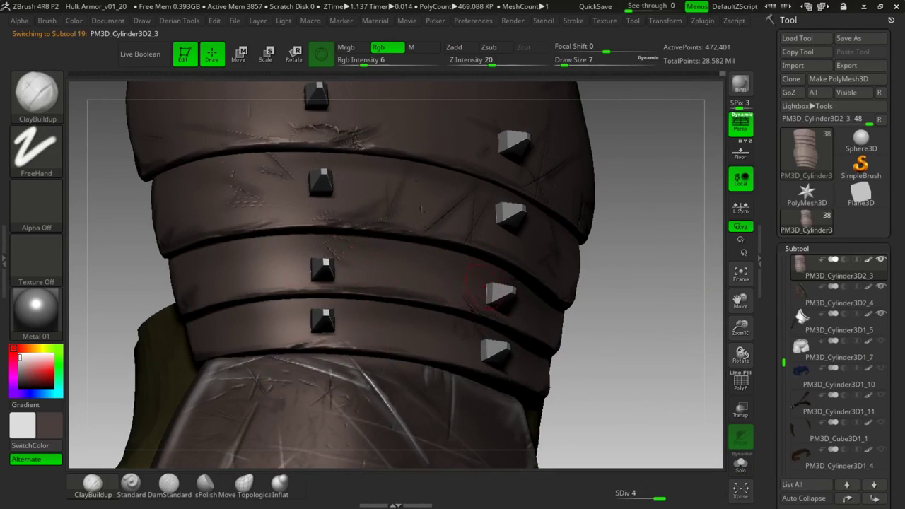
Set the draw size to 4 and sculpt indentations into the armour around the studs on the lowest bands.
{"action": "left_click_drag", "start_coordinate": [656, 370], "coordinate": [672, 355]}
{"action": "key", "text": "space"}
{"action": "left_click_drag", "start_coordinate": [383, 311], "coordinate": [383, 311]}
{"action": "mouse_move", "coordinate": [544, 300]}
{"action": "right_mouse_down", "text": "ctrl"}
{"action": "mouse_move", "coordinate": [592, 227]}
{"action": "mouse_move", "coordinate": [508, 238]}
{"action": "right_mouse_up", "text": "ctrl"}
{"action": "left_click_drag", "start_coordinate": [508, 238], "coordinate": [540, 188]}
{"action": "right_click_drag", "start_coordinate": [540, 187], "coordinate": [595, 194], "text": "ctrl"}
{"action": "left_click_drag", "start_coordinate": [595, 194], "coordinate": [565, 190]}
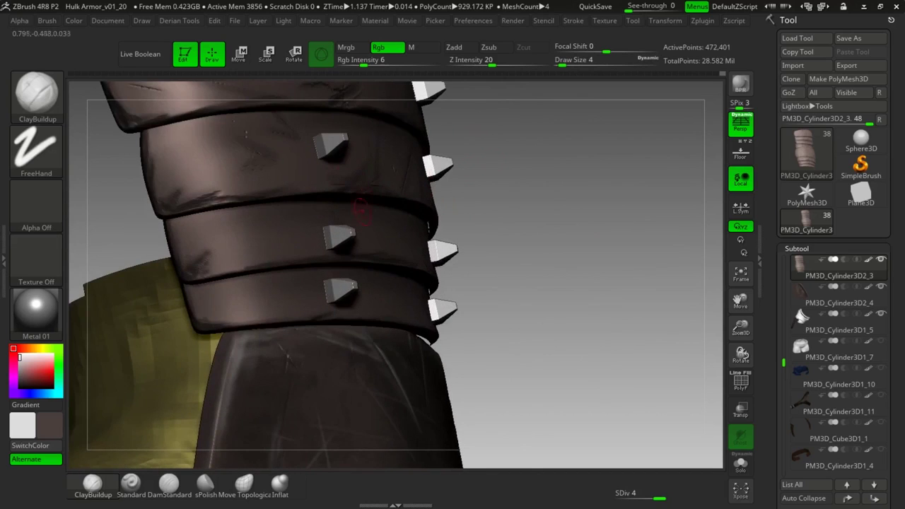
{"action": "right_click_drag", "start_coordinate": [323, 288], "coordinate": [276, 318], "text": "alt"}
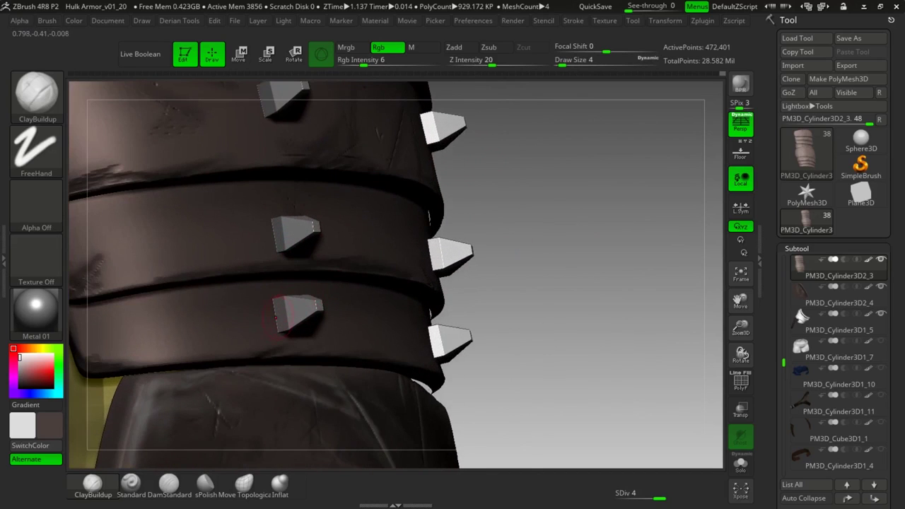
{"action": "left_click_drag", "start_coordinate": [286, 322], "coordinate": [286, 329]}
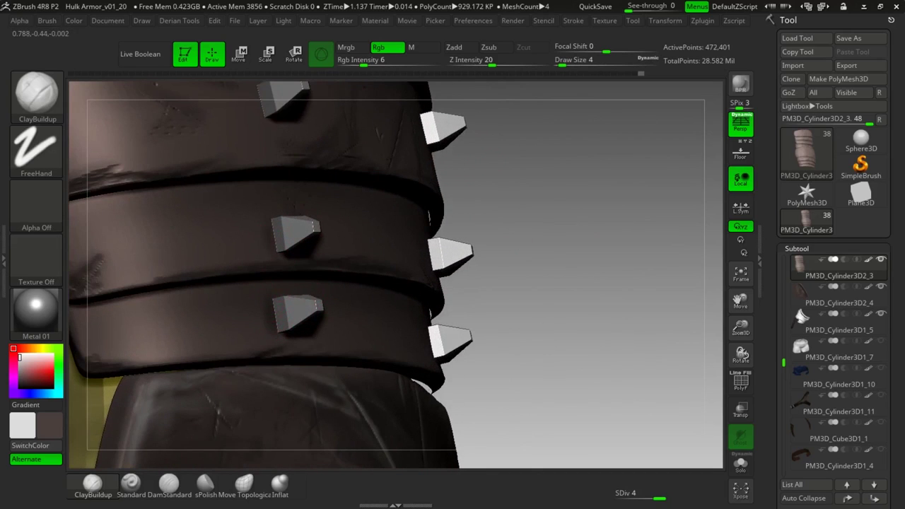
Sculpt indentations around the bases of the studs further up the bands and on the neighbouring stud row.
{"action": "right_click_drag", "start_coordinate": [261, 107], "coordinate": [333, 251], "text": "alt"}
{"action": "left_click_drag", "start_coordinate": [286, 214], "coordinate": [297, 225]}
{"action": "right_click_drag", "start_coordinate": [333, 241], "coordinate": [261, 219]}
{"action": "left_click_drag", "start_coordinate": [696, 320], "coordinate": [601, 194], "text": "alt"}
{"action": "left_click_drag", "start_coordinate": [671, 230], "coordinate": [644, 224]}
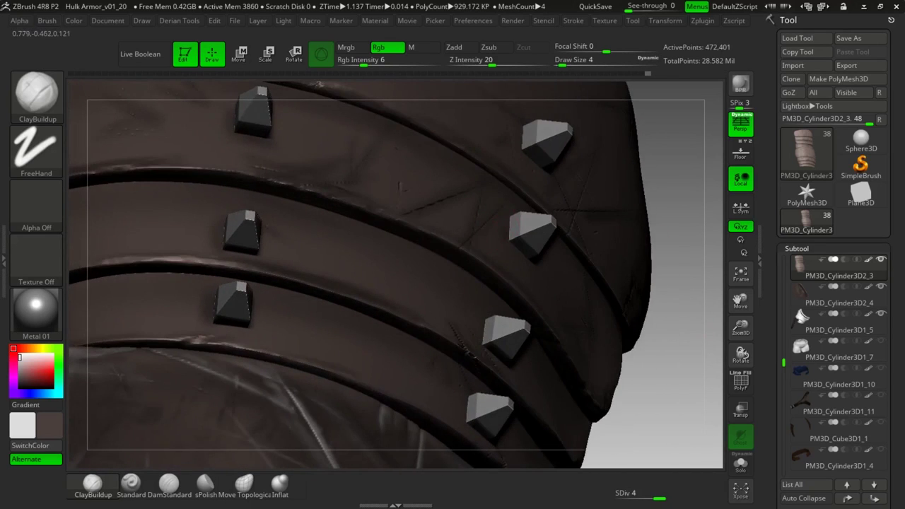
{"action": "left_click_drag", "start_coordinate": [533, 255], "coordinate": [522, 258]}
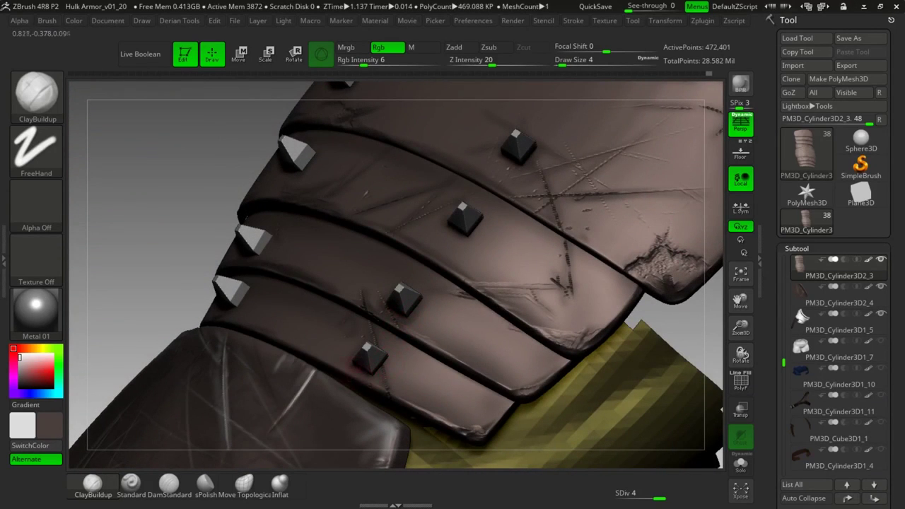
Sculpt the surface around the stud bases on the far side of the forearm bands.
{"action": "left_click_drag", "start_coordinate": [133, 311], "coordinate": [189, 292]}
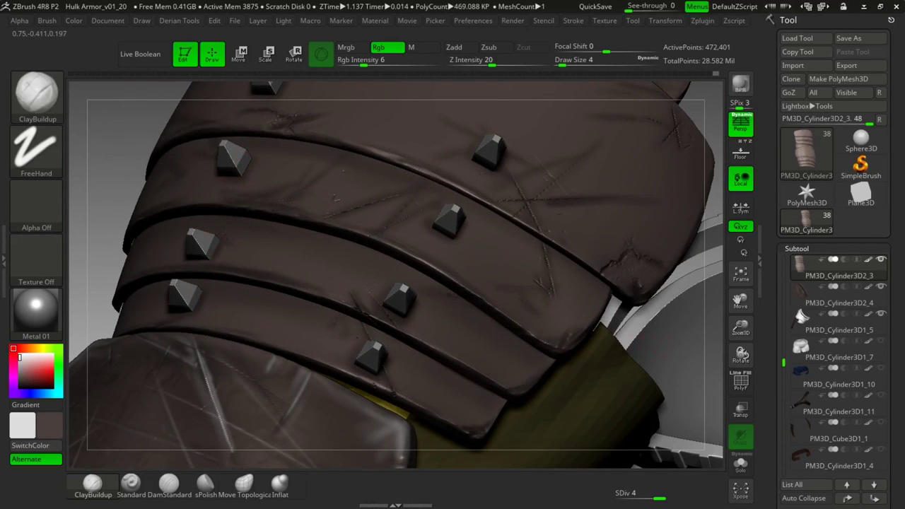
{"action": "left_click_drag", "start_coordinate": [661, 345], "coordinate": [713, 338]}
{"action": "left_click_drag", "start_coordinate": [543, 203], "coordinate": [558, 340]}
{"action": "mouse_move", "coordinate": [601, 283]}
{"action": "left_mouse_down"}
{"action": "mouse_move", "coordinate": [609, 378]}
{"action": "mouse_move", "coordinate": [559, 331]}
{"action": "mouse_move", "coordinate": [599, 315]}
{"action": "mouse_move", "coordinate": [521, 295]}
{"action": "mouse_move", "coordinate": [585, 301]}
{"action": "mouse_move", "coordinate": [582, 291]}
{"action": "left_mouse_up"}
{"action": "right_click_drag", "start_coordinate": [583, 291], "coordinate": [593, 285]}
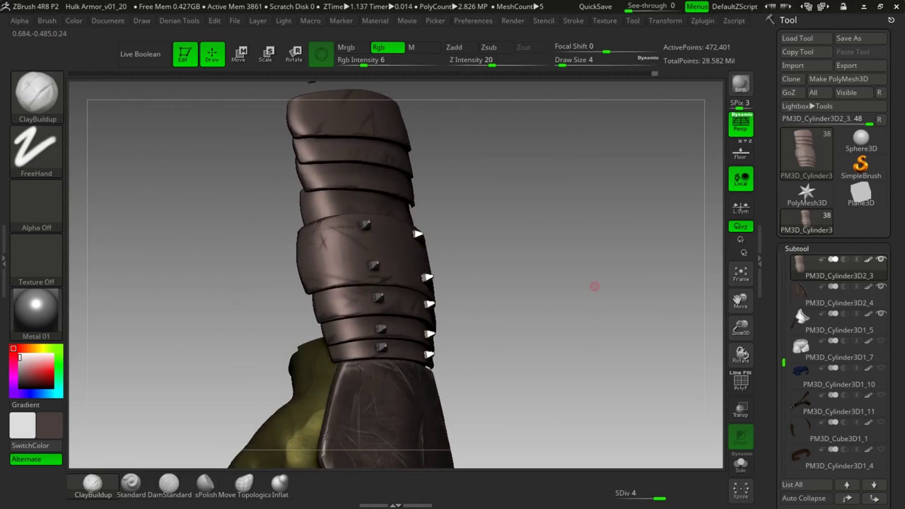
Solo the banded armour subtool and set the draw size to 39 for masking.
{"action": "left_click", "coordinate": [740, 463]}
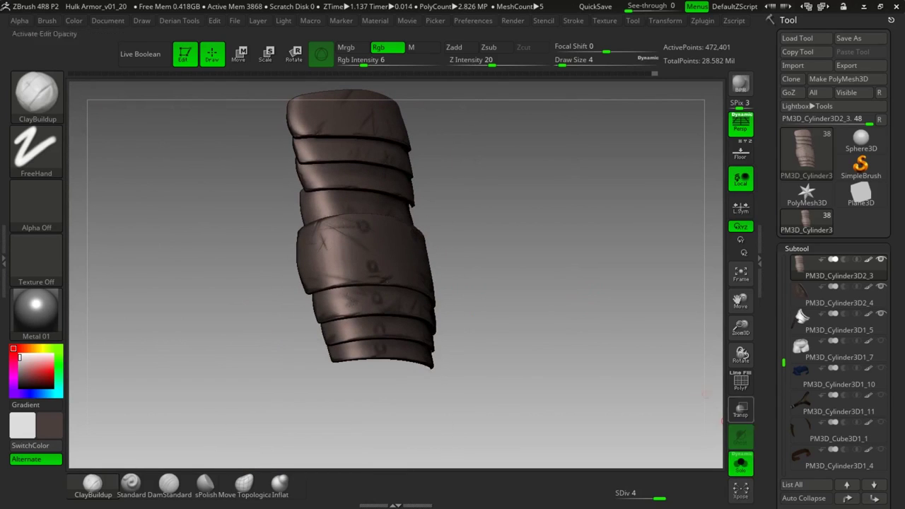
{"action": "mouse_move", "coordinate": [535, 242]}
{"action": "left_mouse_down"}
{"action": "mouse_move", "coordinate": [477, 233]}
{"action": "mouse_move", "coordinate": [495, 253]}
{"action": "left_mouse_up"}
{"action": "key", "text": "space"}
{"action": "left_click_drag", "start_coordinate": [265, 217], "coordinate": [278, 216]}
{"action": "key", "text": "ctrl"}
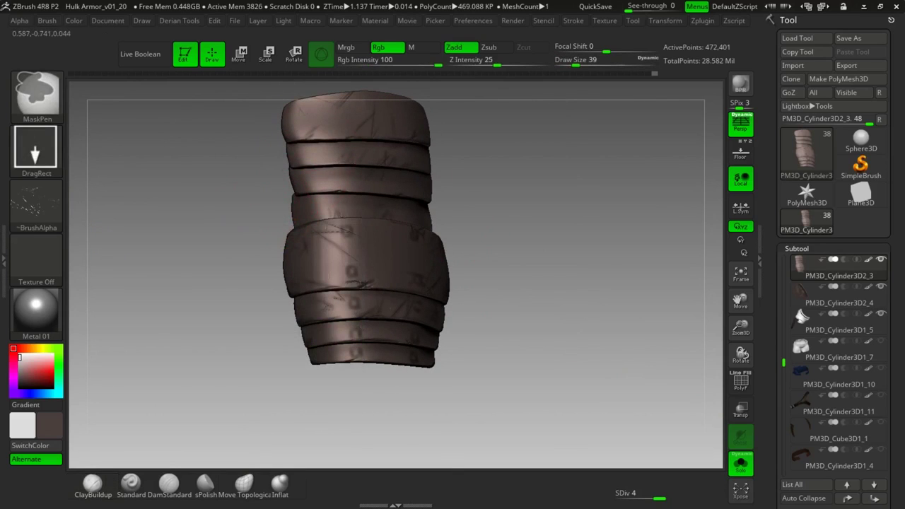
Choose a dense grunge alpha for the MaskPen and stamp its mask across the upper bands of the armour.
{"action": "left_click_drag", "start_coordinate": [214, 176], "coordinate": [208, 241], "text": "ctrl"}
{"action": "key", "text": "ctrl"}
{"action": "left_click", "coordinate": [48, 204], "text": "ctrl"}
{"action": "left_click", "coordinate": [484, 214], "text": "ctrl"}
{"action": "mouse_move", "coordinate": [329, 131]}
{"action": "left_mouse_down", "text": "ctrl"}
{"action": "mouse_move", "coordinate": [352, 168]}
{"action": "mouse_move", "coordinate": [413, 174]}
{"action": "left_mouse_up", "text": "ctrl"}
{"action": "left_click_drag", "start_coordinate": [494, 186], "coordinate": [458, 185]}
{"action": "left_click_drag", "start_coordinate": [379, 119], "coordinate": [400, 154], "text": "ctrl"}
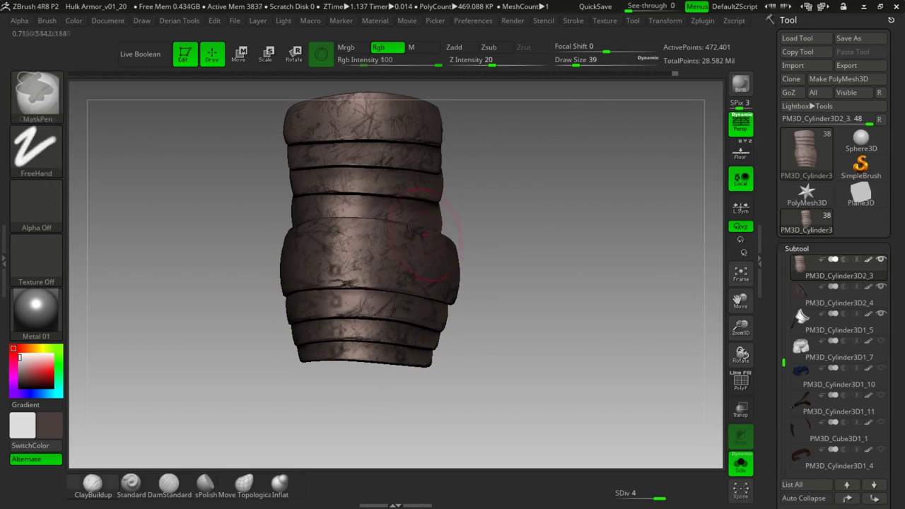
Extend the grunge mask around the remaining sides of the bands, and invert the mask with its display hidden.
{"action": "left_click_drag", "start_coordinate": [505, 215], "coordinate": [497, 289]}
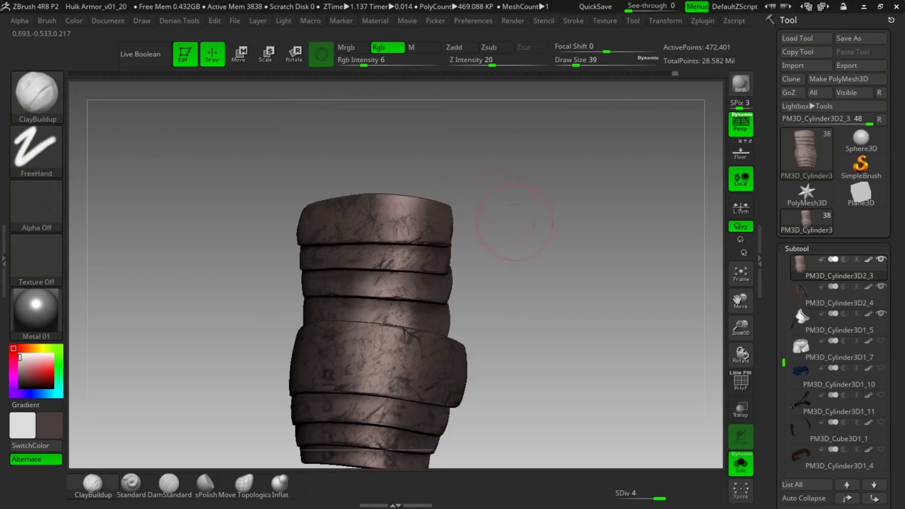
{"action": "mouse_move", "coordinate": [474, 214]}
{"action": "left_mouse_down"}
{"action": "mouse_move", "coordinate": [482, 215]}
{"action": "mouse_move", "coordinate": [459, 222]}
{"action": "left_mouse_up"}
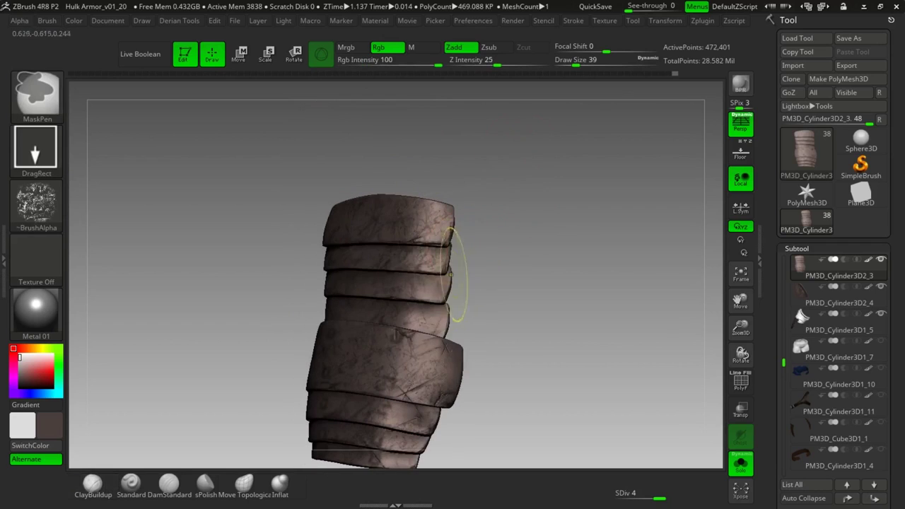
{"action": "left_click_drag", "start_coordinate": [462, 319], "coordinate": [438, 319]}
{"action": "left_click_drag", "start_coordinate": [505, 351], "coordinate": [453, 300], "text": "alt"}
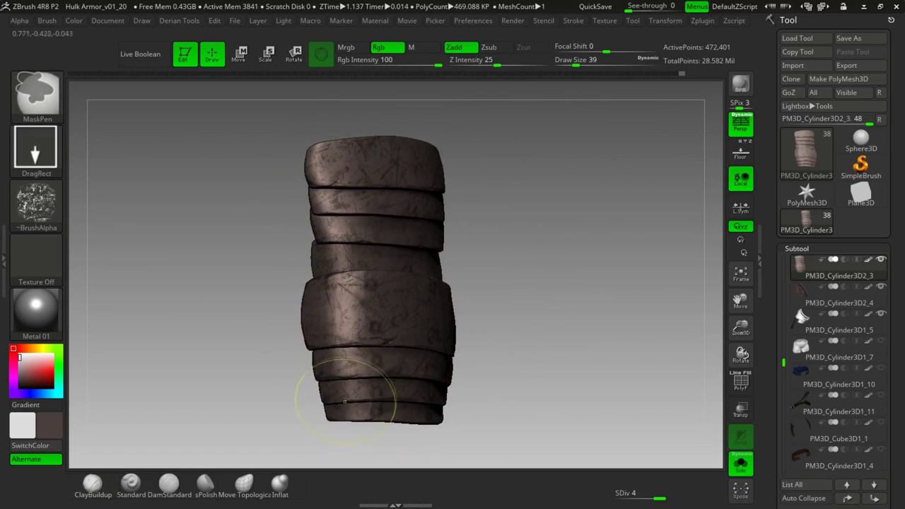
{"action": "left_click", "coordinate": [475, 320], "text": "ctrl"}
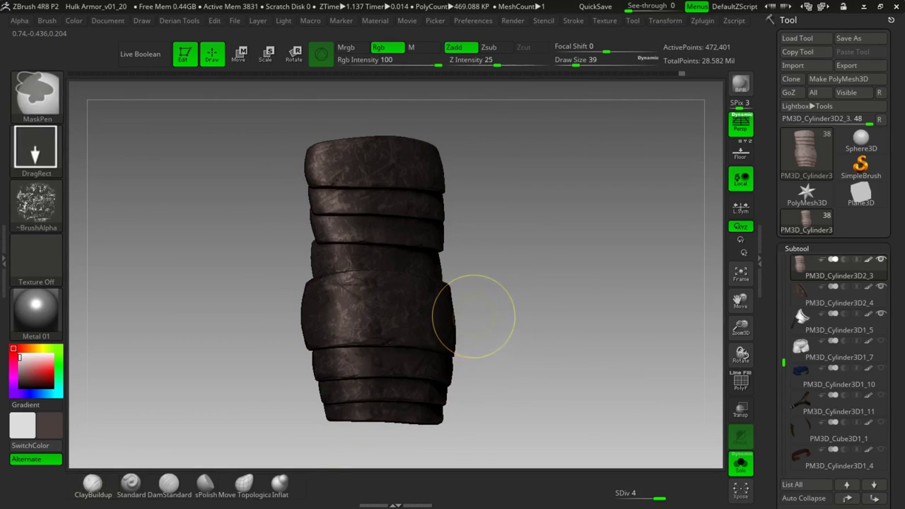
{"action": "key", "text": "ctrl+h"}
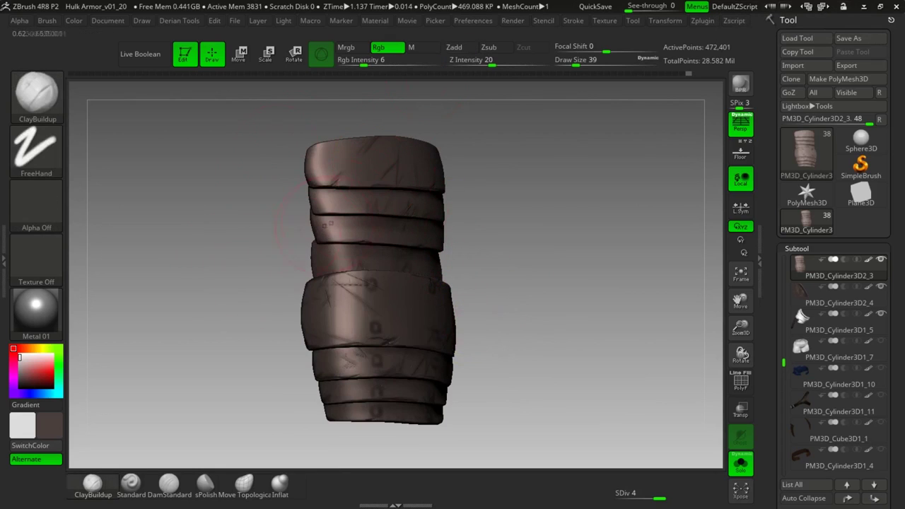
Set the RGB intensity to 10 and paint colour through the hidden mask around the armour's bands.
{"action": "mouse_move", "coordinate": [343, 163]}
{"action": "right_mouse_down"}
{"action": "mouse_move", "coordinate": [389, 219]}
{"action": "mouse_move", "coordinate": [344, 164]}
{"action": "right_mouse_up"}
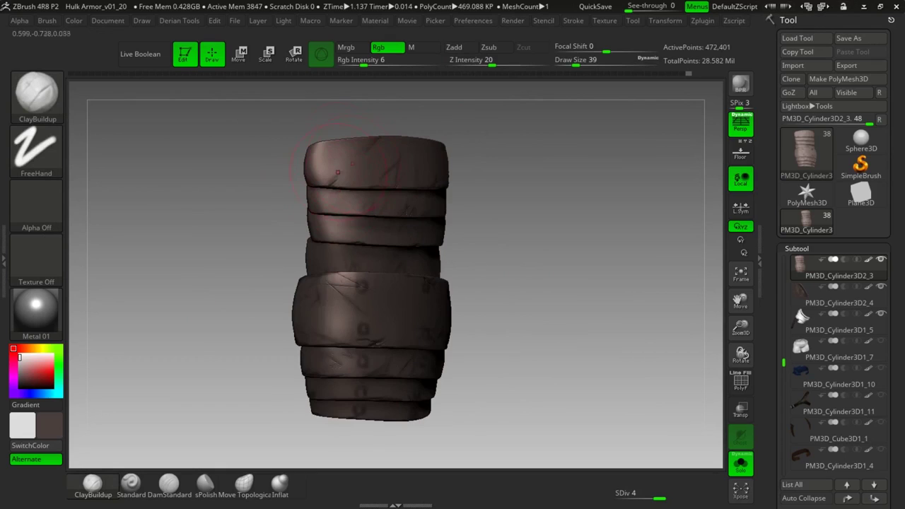
{"action": "left_click", "coordinate": [359, 61]}
{"action": "type", "text": "10"}
{"action": "key", "text": "Return"}
{"action": "left_click_drag", "start_coordinate": [332, 275], "coordinate": [331, 315]}
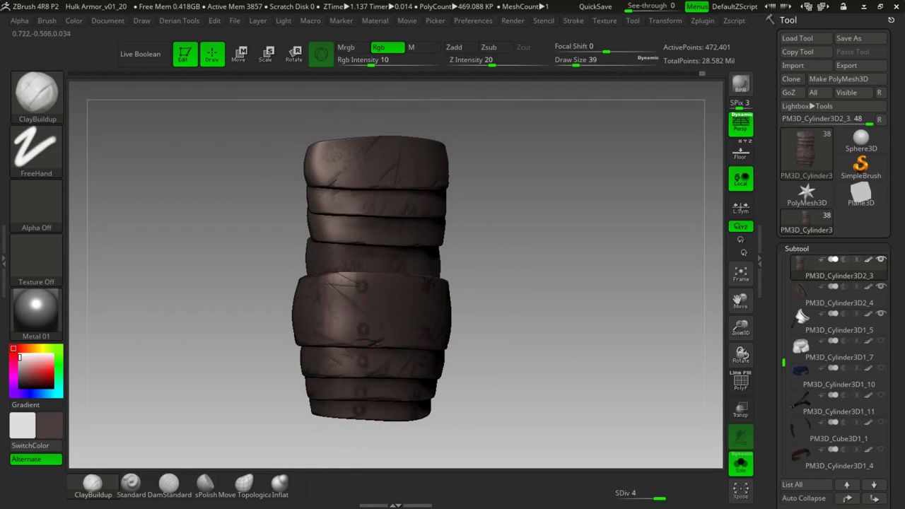
{"action": "left_click_drag", "start_coordinate": [471, 313], "coordinate": [409, 315]}
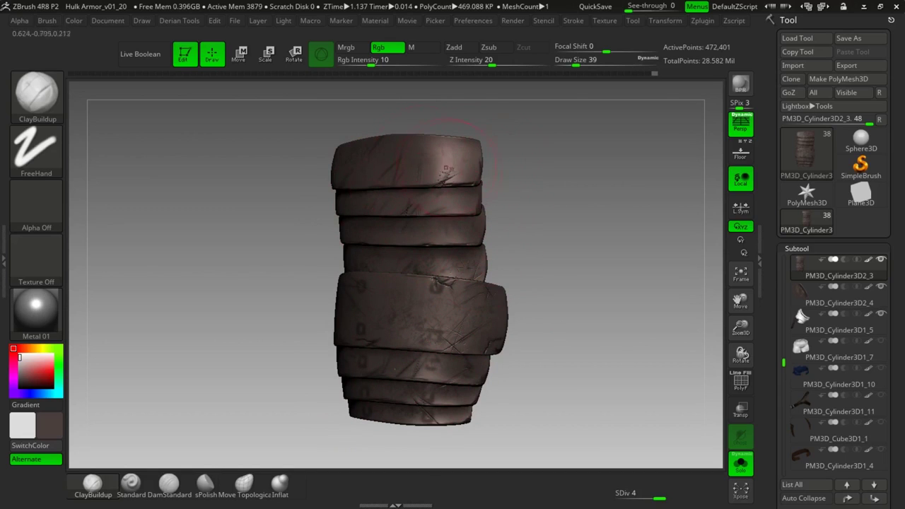
{"action": "left_click_drag", "start_coordinate": [520, 202], "coordinate": [431, 198]}
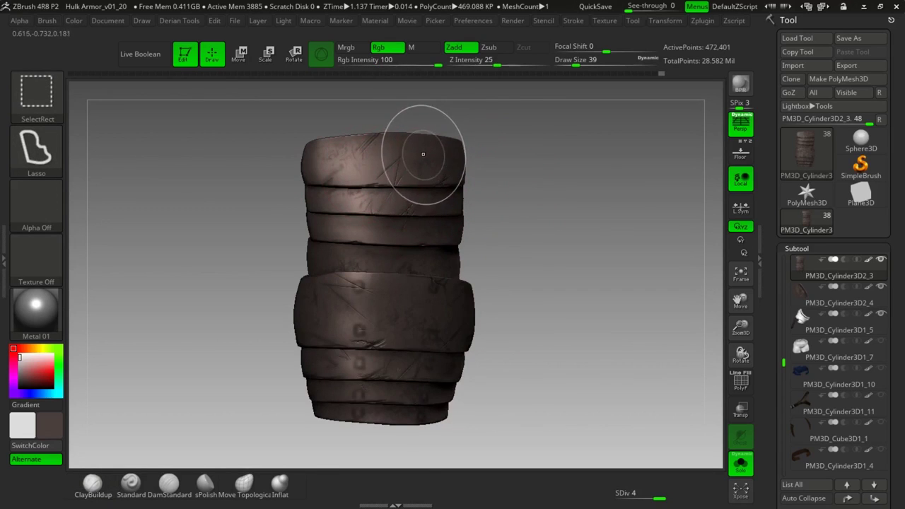
Isolate the top band and the third band in turn to paint their surfaces through the mask.
{"action": "left_click", "coordinate": [416, 156], "text": "ctrl+shift"}
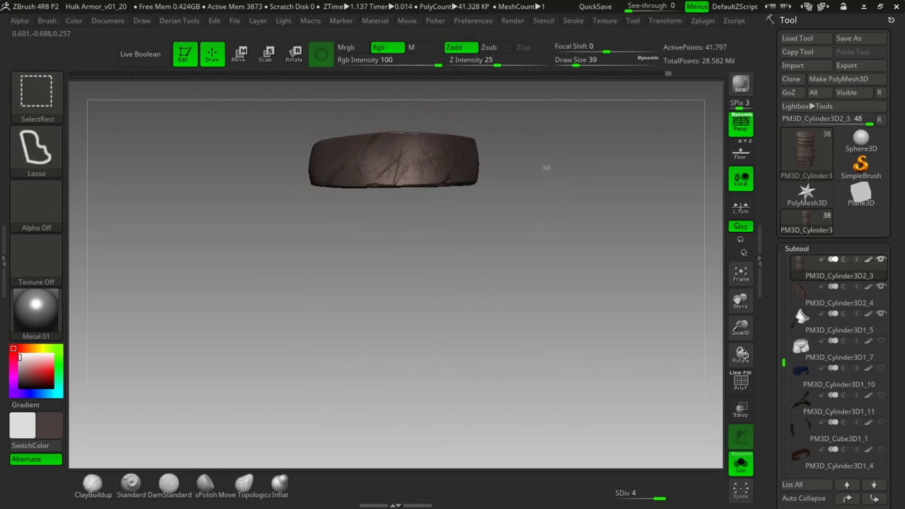
{"action": "left_click", "coordinate": [545, 157], "text": "ctrl+shift"}
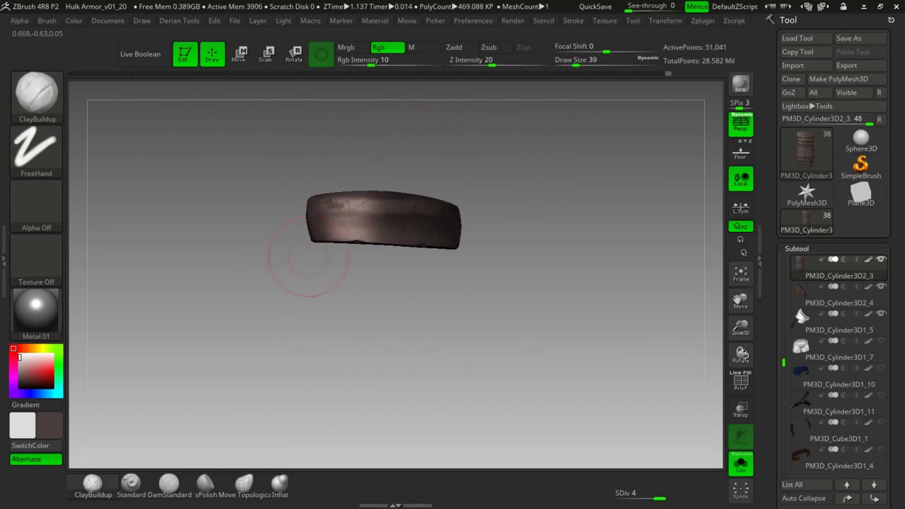
{"action": "left_click_drag", "start_coordinate": [471, 268], "coordinate": [402, 264]}
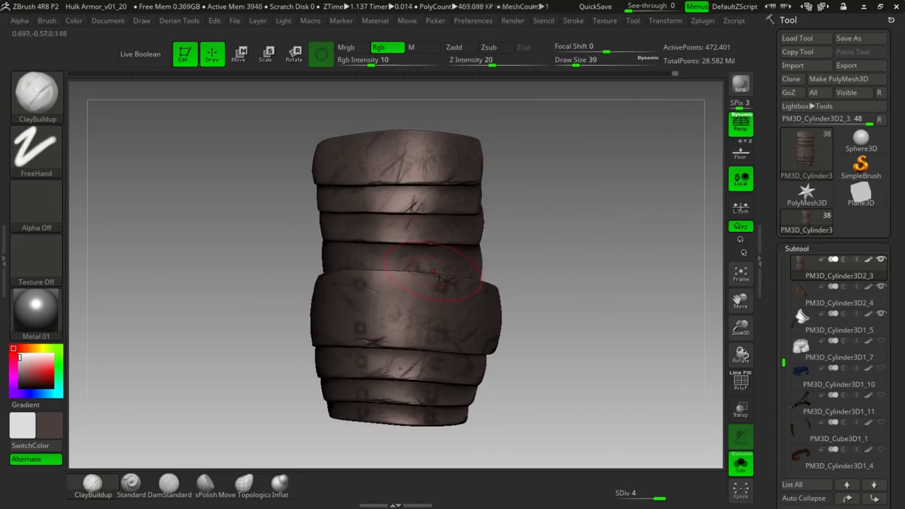
Isolate the second band from the top, paint its surface and overlapped edge, and show all the bands again.
{"action": "left_click", "coordinate": [446, 203], "text": "ctrl+shift"}
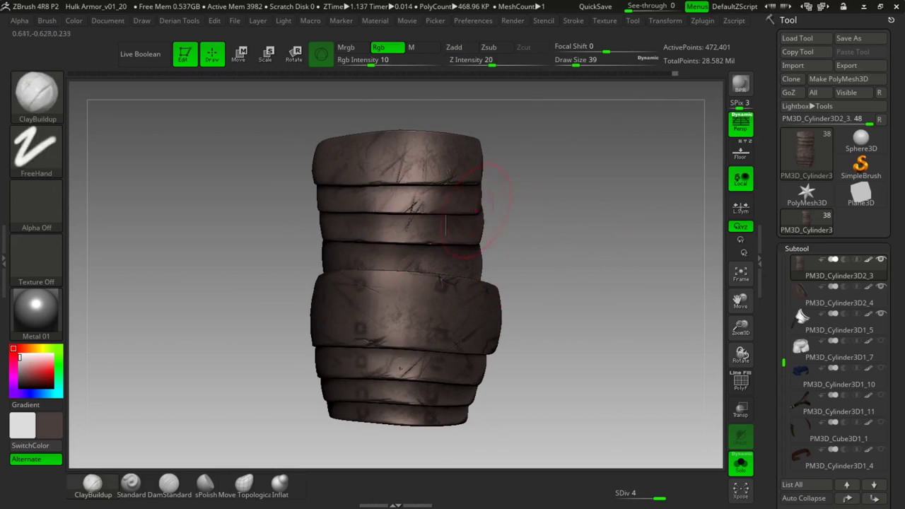
{"action": "left_click", "coordinate": [399, 199], "text": "ctrl+shift"}
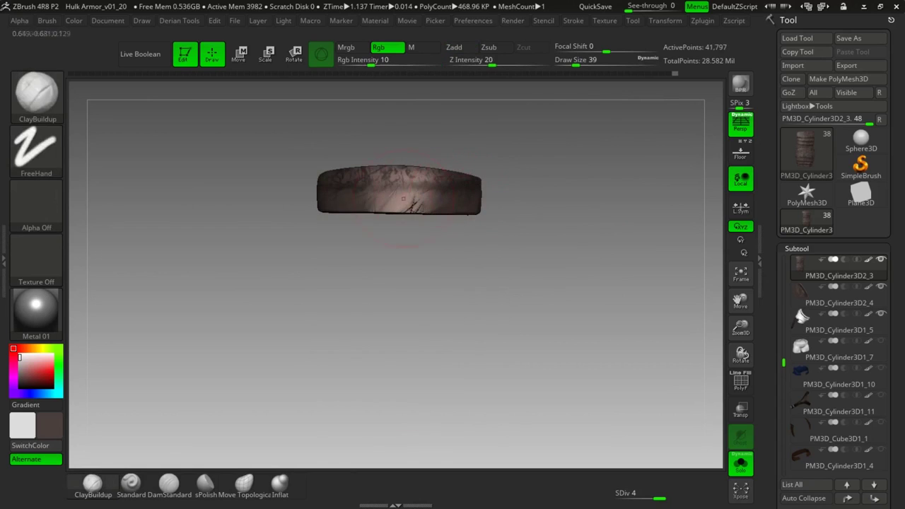
{"action": "mouse_move", "coordinate": [559, 220]}
{"action": "left_mouse_down"}
{"action": "mouse_move", "coordinate": [530, 226]}
{"action": "mouse_move", "coordinate": [545, 227]}
{"action": "mouse_move", "coordinate": [561, 149]}
{"action": "left_mouse_up"}
{"action": "left_click", "coordinate": [529, 226], "text": "ctrl+shift"}
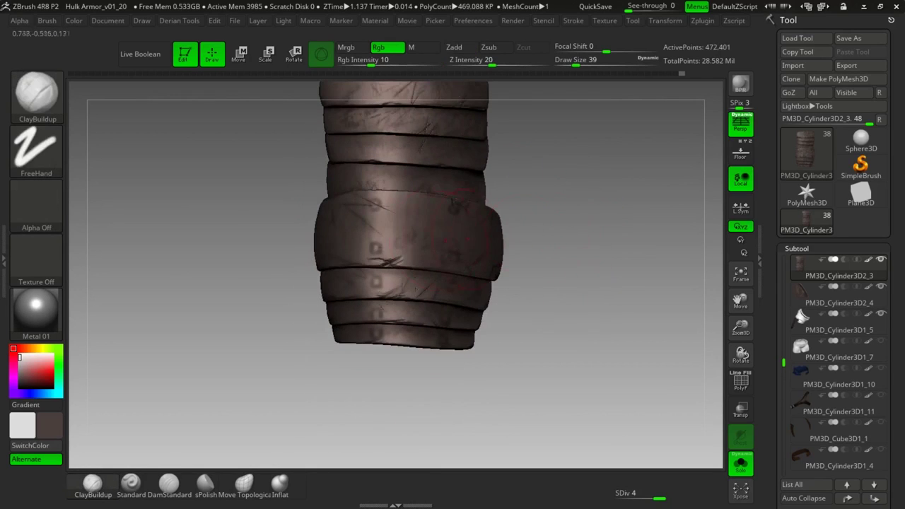
Isolate the wide middle band, paint colour over its surface, and show all the bands again.
{"action": "left_click", "coordinate": [347, 243], "text": "ctrl+alt+shift"}
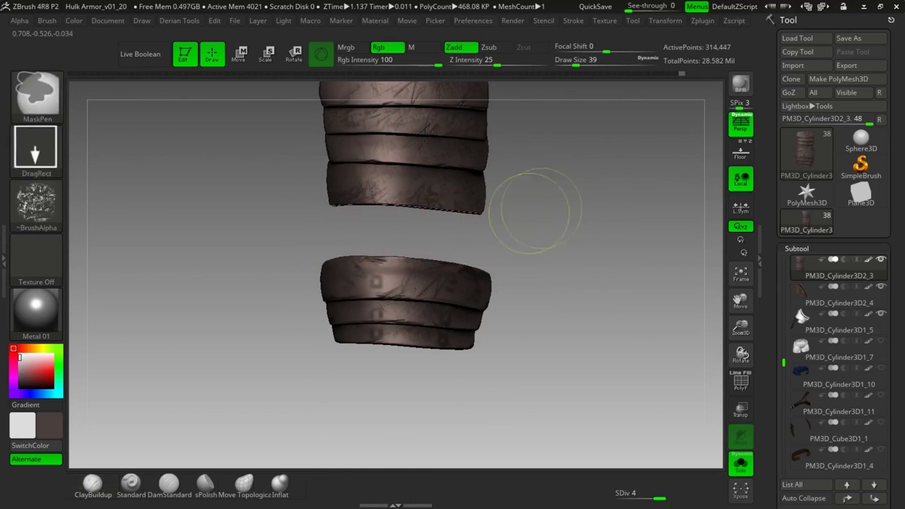
{"action": "left_click", "coordinate": [596, 232], "text": "ctrl+shift"}
{"action": "left_click", "coordinate": [456, 223], "text": "ctrl+shift"}
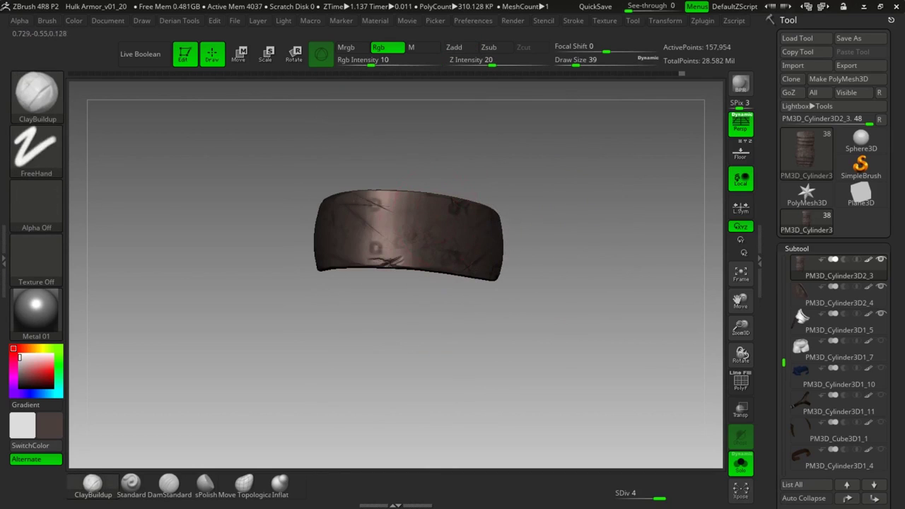
{"action": "mouse_move", "coordinate": [524, 276]}
{"action": "left_mouse_down"}
{"action": "mouse_move", "coordinate": [468, 277]}
{"action": "mouse_move", "coordinate": [499, 257]}
{"action": "left_mouse_up"}
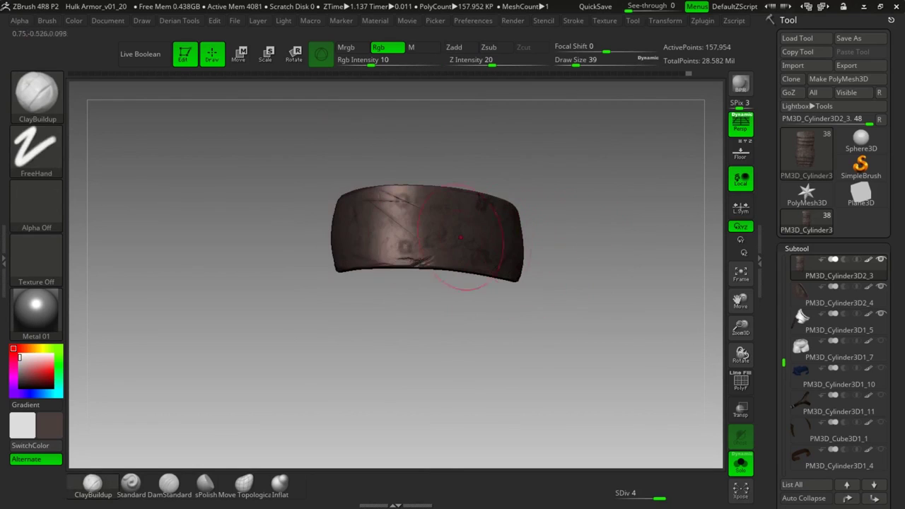
{"action": "left_click", "coordinate": [428, 319], "text": "ctrl+shift"}
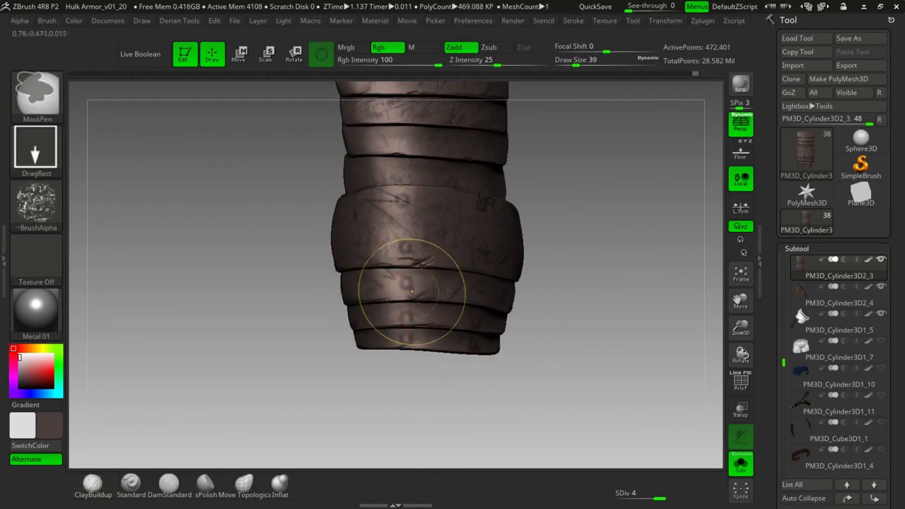
Isolate the band directly below the wide one, paint around its stud marks, and bring back the full armour piece.
{"action": "left_click", "coordinate": [379, 278], "text": "ctrl+shift"}
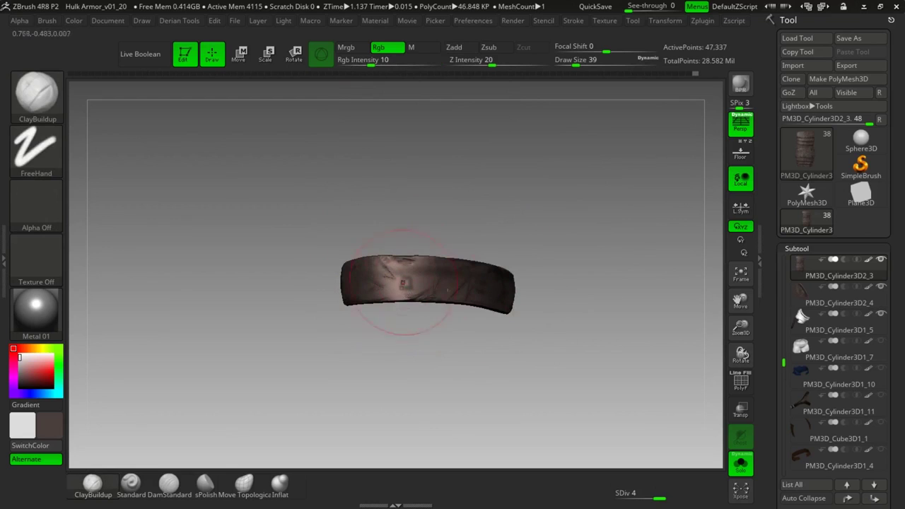
{"action": "right_click_drag", "start_coordinate": [446, 290], "coordinate": [478, 287]}
{"action": "right_click_drag", "start_coordinate": [544, 306], "coordinate": [521, 304]}
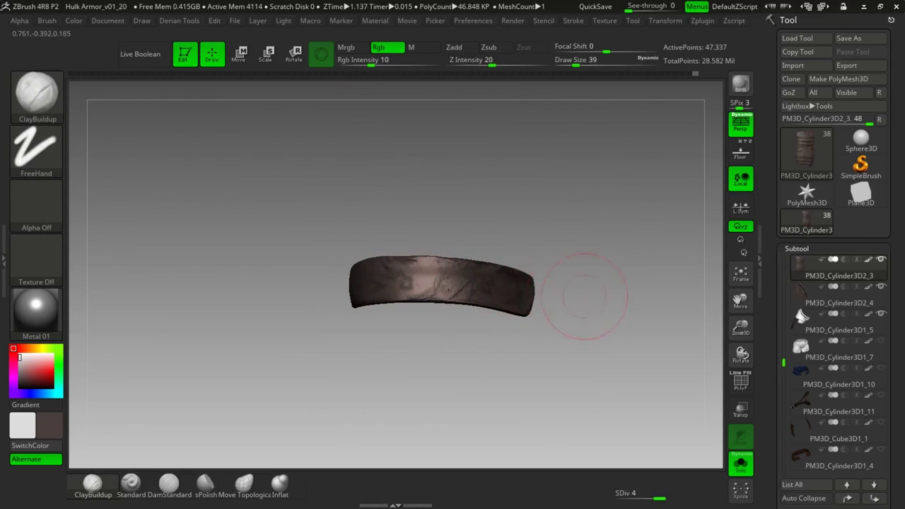
{"action": "left_click", "coordinate": [543, 285], "text": "ctrl+shift"}
Check the painted bands together with the surrounding armour subtools, and solo the banded subtool again.
{"action": "right_click_drag", "start_coordinate": [634, 267], "coordinate": [555, 260], "text": "ctrl"}
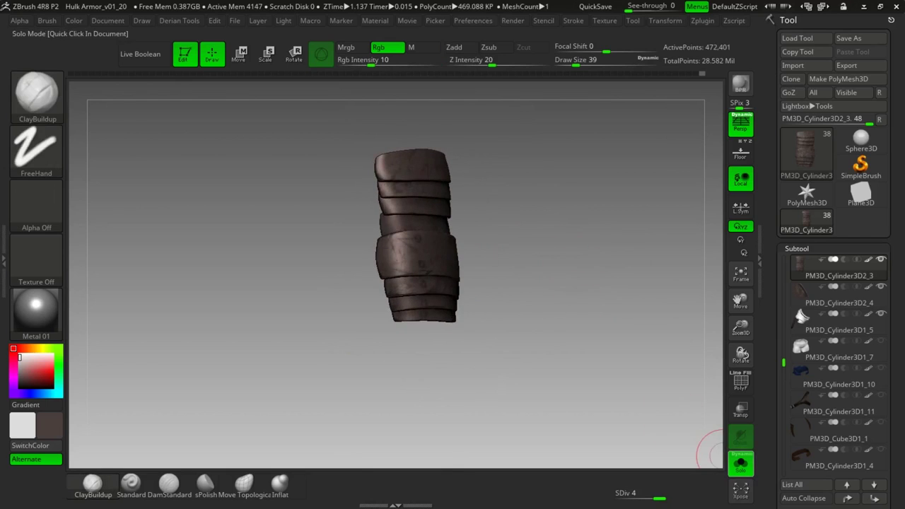
{"action": "left_click", "coordinate": [740, 463]}
{"action": "mouse_move", "coordinate": [645, 405]}
{"action": "right_mouse_down"}
{"action": "mouse_move", "coordinate": [614, 404]}
{"action": "mouse_move", "coordinate": [624, 356]}
{"action": "right_mouse_up"}
{"action": "left_click", "coordinate": [740, 463]}
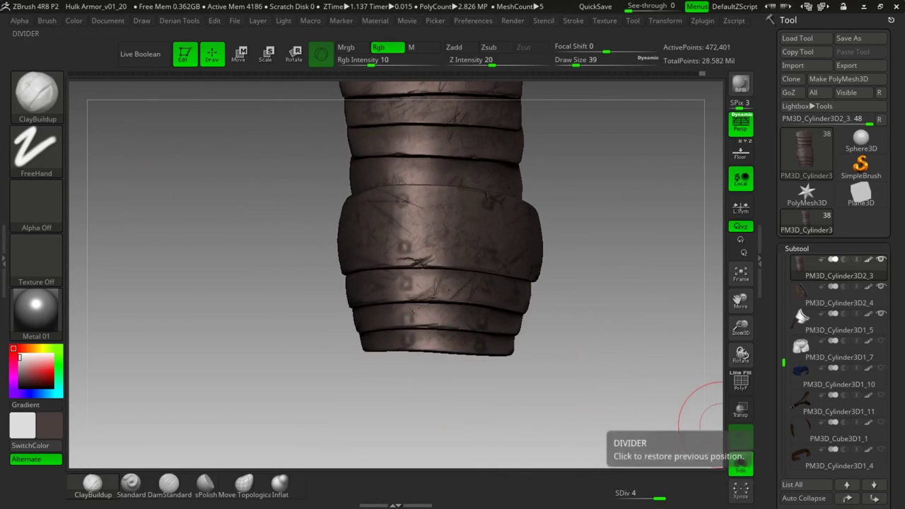
Paint the wide band at draw size 49, and refine the colour on the bands at draw size 23.
{"action": "key", "text": "space"}
{"action": "mouse_move", "coordinate": [461, 231]}
{"action": "left_mouse_down"}
{"action": "mouse_move", "coordinate": [482, 244]}
{"action": "mouse_move", "coordinate": [468, 237]}
{"action": "left_mouse_up"}
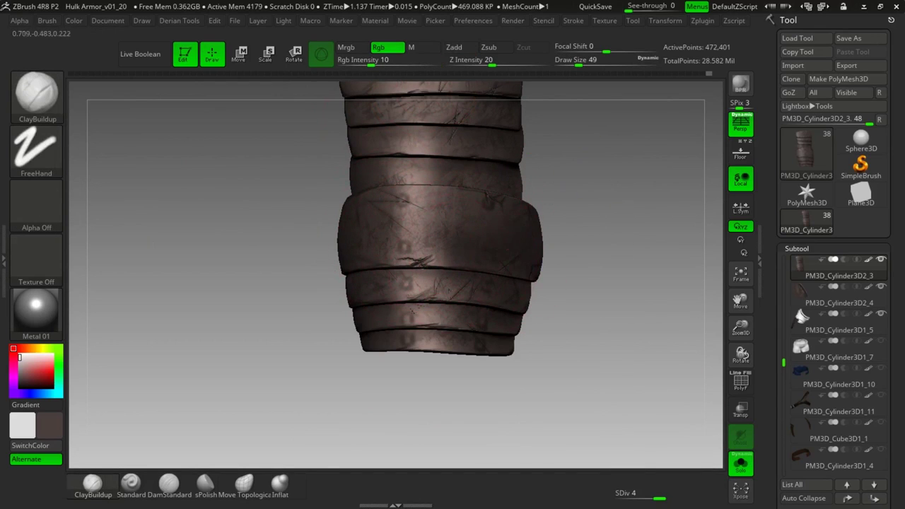
{"action": "key", "text": "space"}
{"action": "left_click_drag", "start_coordinate": [438, 289], "coordinate": [427, 291]}
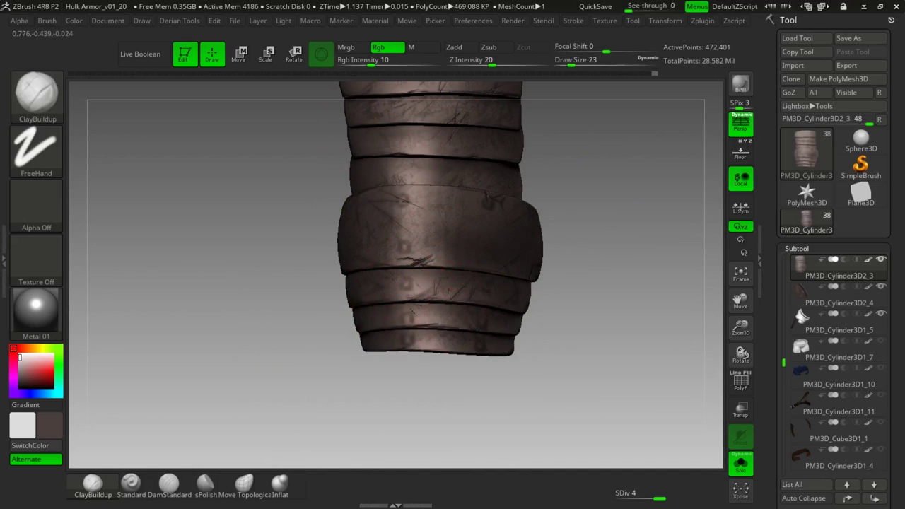
{"action": "left_click_drag", "start_coordinate": [580, 244], "coordinate": [571, 344], "text": "alt"}
{"action": "left_click_drag", "start_coordinate": [385, 276], "coordinate": [432, 276]}
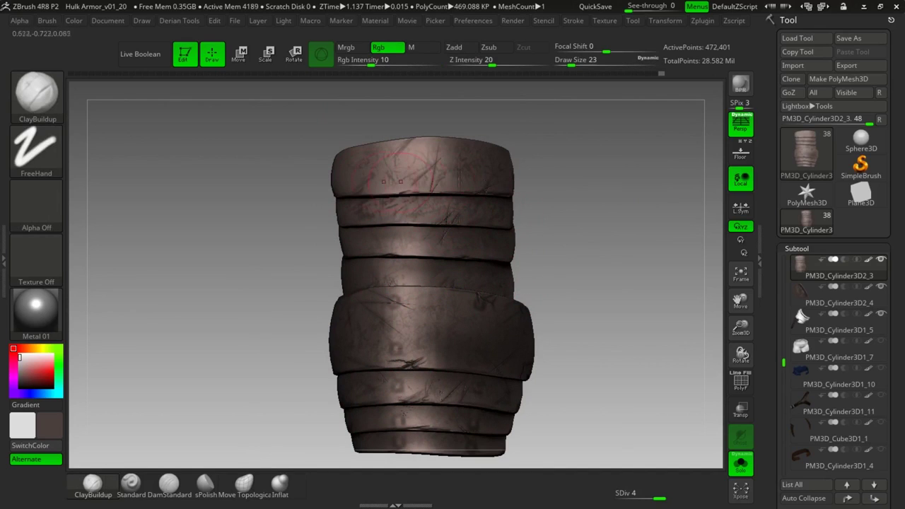
Isolate the top band, paint a colour stroke along its lower part, and undo that stroke.
{"action": "left_click_drag", "start_coordinate": [588, 163], "coordinate": [622, 165]}
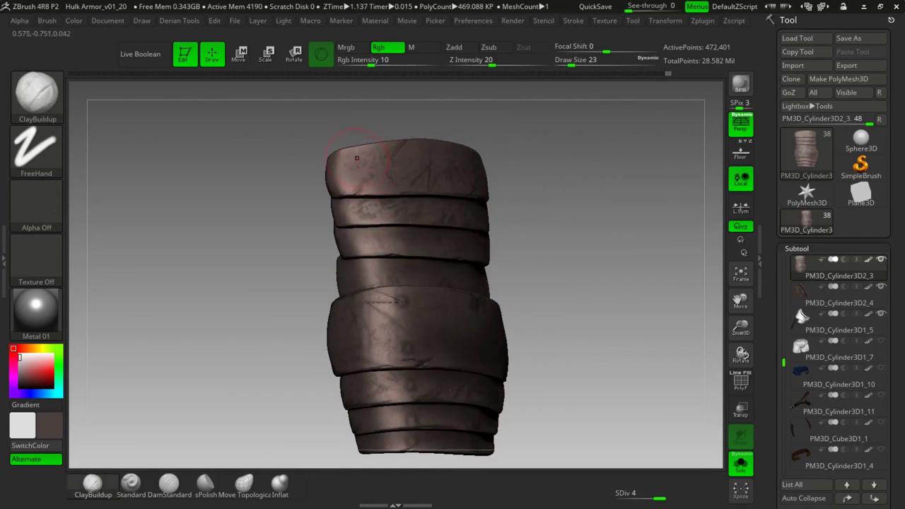
{"action": "left_click", "coordinate": [442, 162], "text": "ctrl+shift"}
{"action": "right_click_drag", "start_coordinate": [444, 162], "coordinate": [504, 164]}
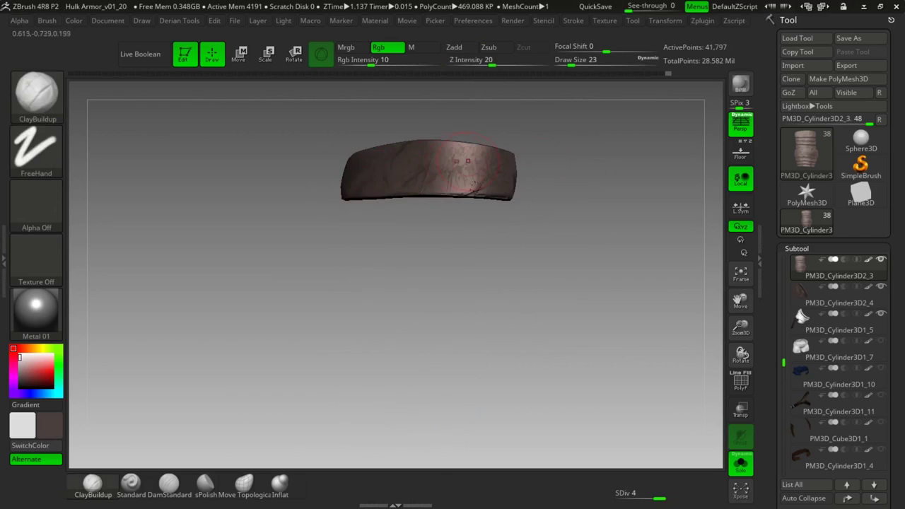
{"action": "left_click_drag", "start_coordinate": [417, 187], "coordinate": [496, 196]}
{"action": "key", "text": "ctrl+z"}
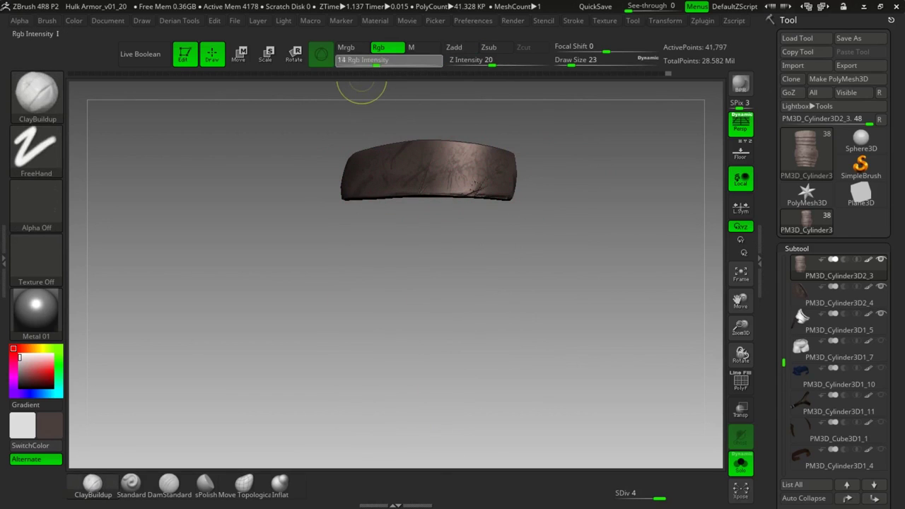
Repaint the top band at RGB intensity 6 and draw size 35, and show all the bands again.
{"action": "left_click", "coordinate": [364, 63]}
{"action": "key", "text": "space"}
{"action": "left_click", "coordinate": [377, 115]}
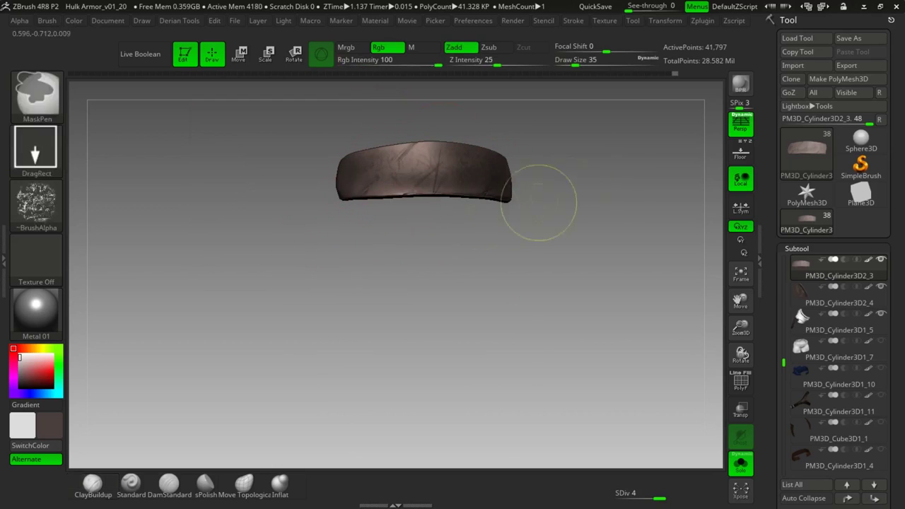
{"action": "left_click", "coordinate": [480, 208], "text": "ctrl+shift"}
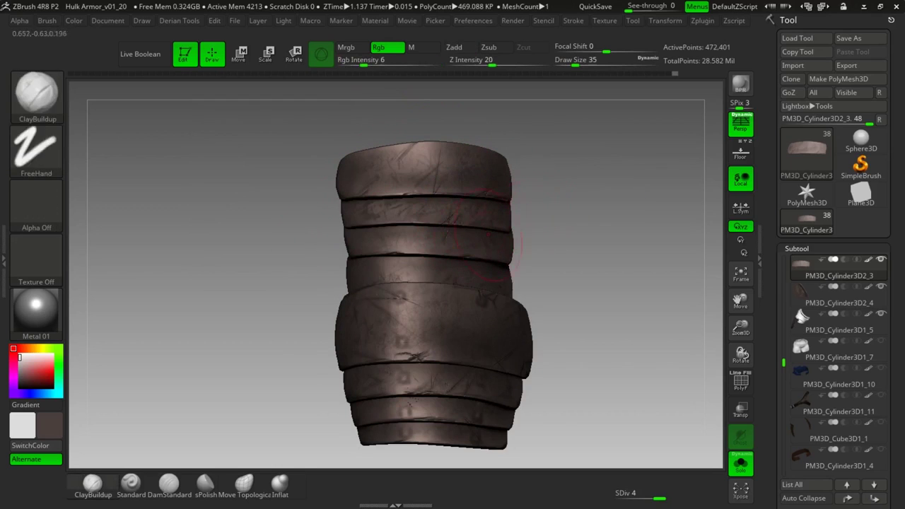
Isolate the third band from the top, paint colour softly over it, and restore the hidden bands.
{"action": "left_click", "coordinate": [484, 251], "text": "ctrl+shift"}
{"action": "left_click_drag", "start_coordinate": [590, 219], "coordinate": [600, 232], "text": "ctrl+shift"}
{"action": "left_click_drag", "start_coordinate": [421, 255], "coordinate": [408, 249]}
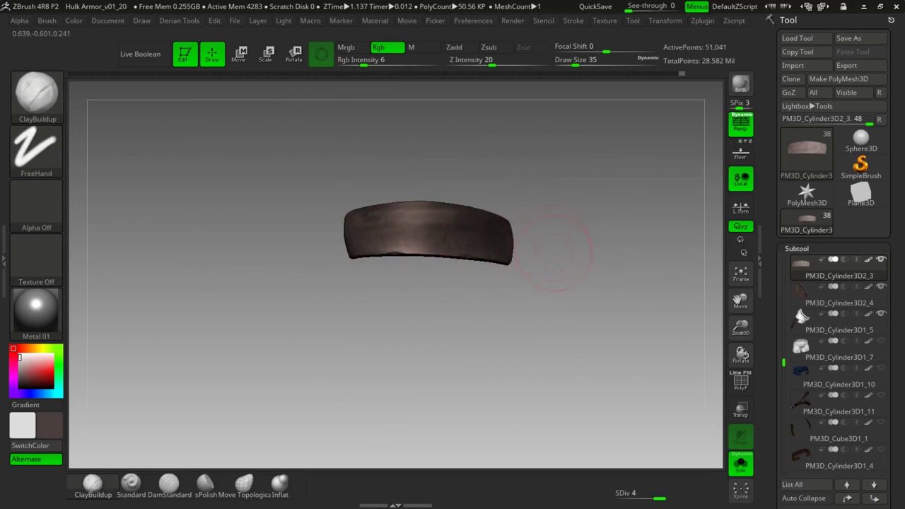
{"action": "left_click", "coordinate": [597, 307], "text": "ctrl+shift"}
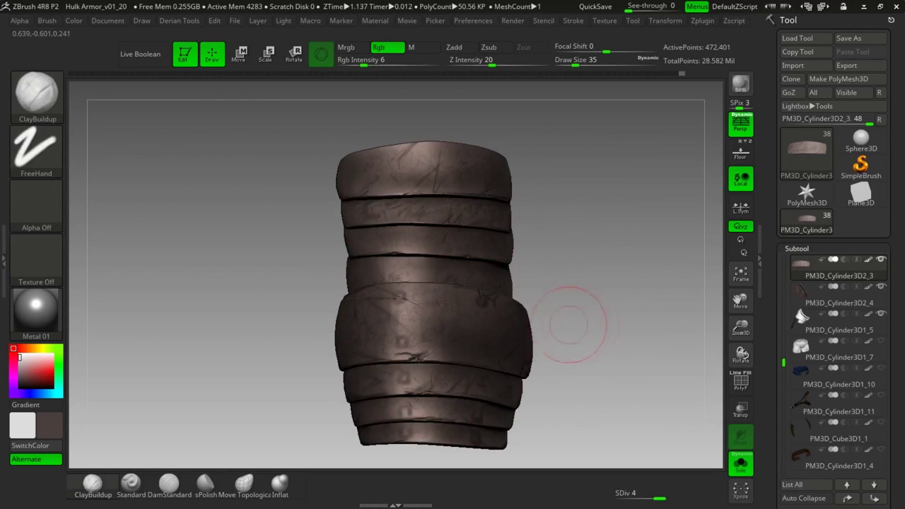
Isolate the fourth band from the top, paint colour softly over it, and show all the bands again.
{"action": "left_click", "coordinate": [447, 276], "text": "ctrl+shift"}
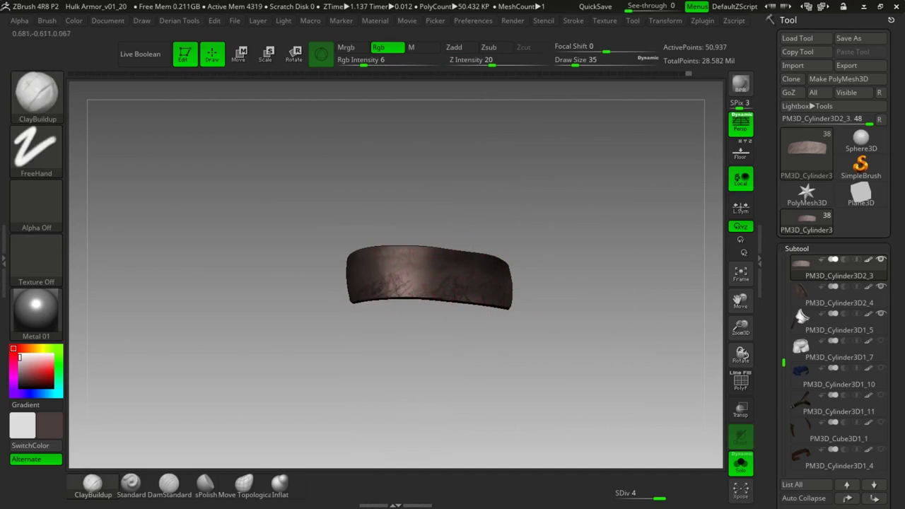
{"action": "mouse_move", "coordinate": [536, 262]}
{"action": "left_mouse_down"}
{"action": "mouse_move", "coordinate": [607, 269]}
{"action": "mouse_move", "coordinate": [510, 277]}
{"action": "left_mouse_up"}
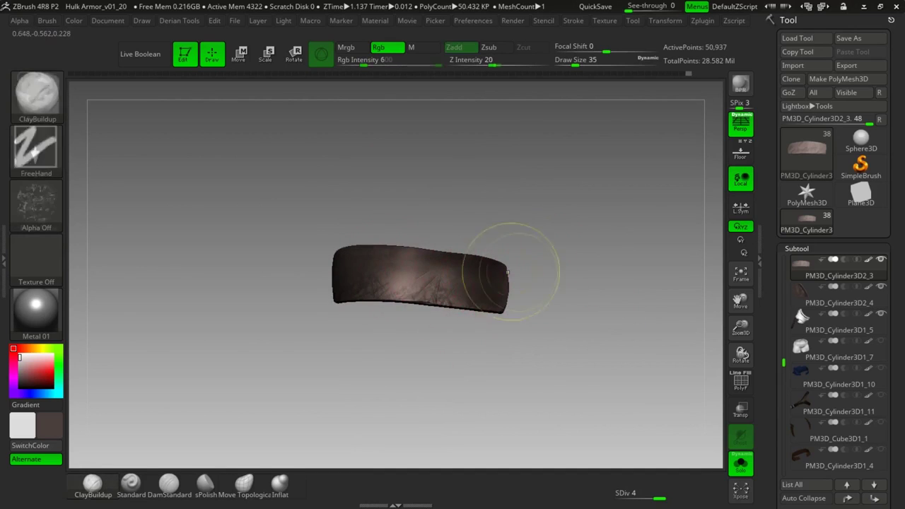
{"action": "left_click", "coordinate": [605, 286], "text": "ctrl+shift"}
{"action": "mouse_move", "coordinate": [592, 329]}
{"action": "left_mouse_down", "text": "alt"}
{"action": "mouse_move", "coordinate": [600, 329]}
{"action": "mouse_move", "coordinate": [593, 319]}
{"action": "mouse_move", "coordinate": [586, 328]}
{"action": "left_mouse_up", "text": "alt"}
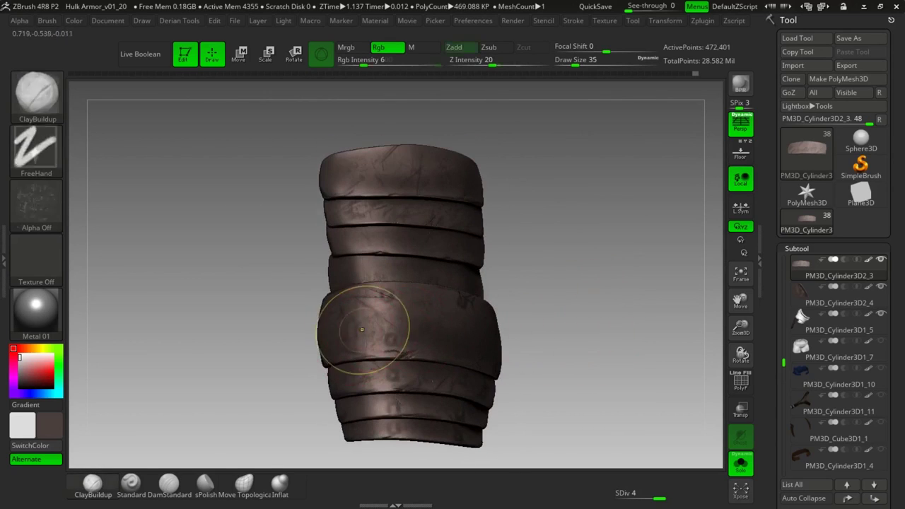
Isolate the wide band, paint soft colour variation across it at RGB intensity 6, and restore the hidden bands.
{"action": "left_click", "coordinate": [368, 327], "text": "ctrl+shift"}
{"action": "left_click_drag", "start_coordinate": [430, 262], "coordinate": [422, 306]}
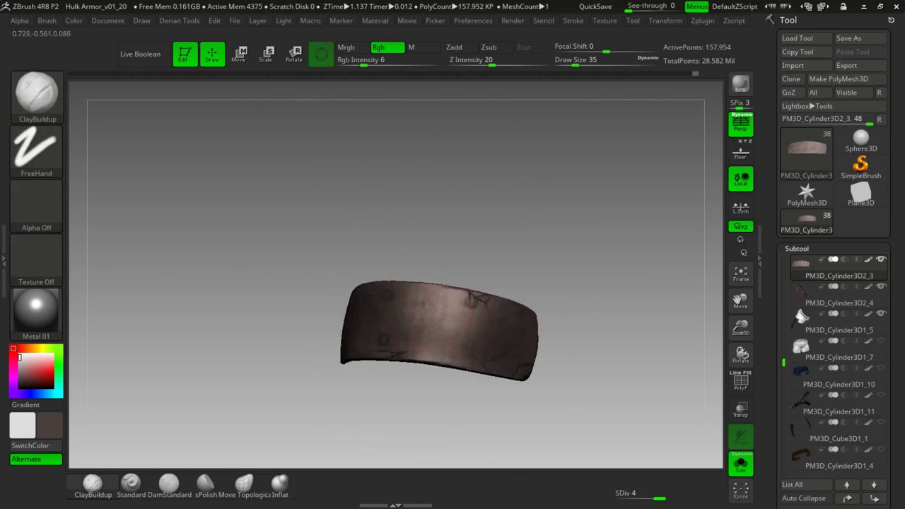
{"action": "left_click_drag", "start_coordinate": [585, 346], "coordinate": [528, 329]}
{"action": "left_click_drag", "start_coordinate": [521, 383], "coordinate": [616, 267]}
{"action": "left_click", "coordinate": [620, 346], "text": "ctrl+shift"}
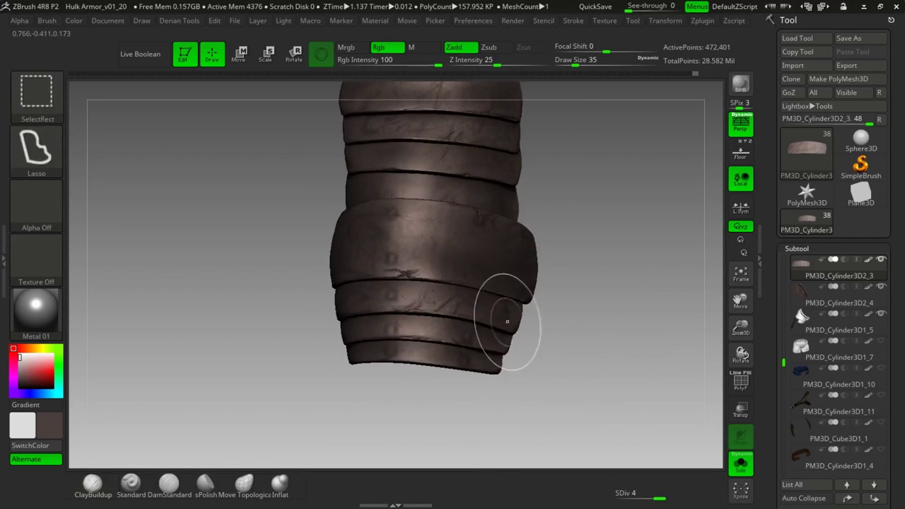
Isolate and softly paint the band just below the wide one and the bottom band, and restore the full set of bands.
{"action": "left_click", "coordinate": [506, 322], "text": "ctrl+shift"}
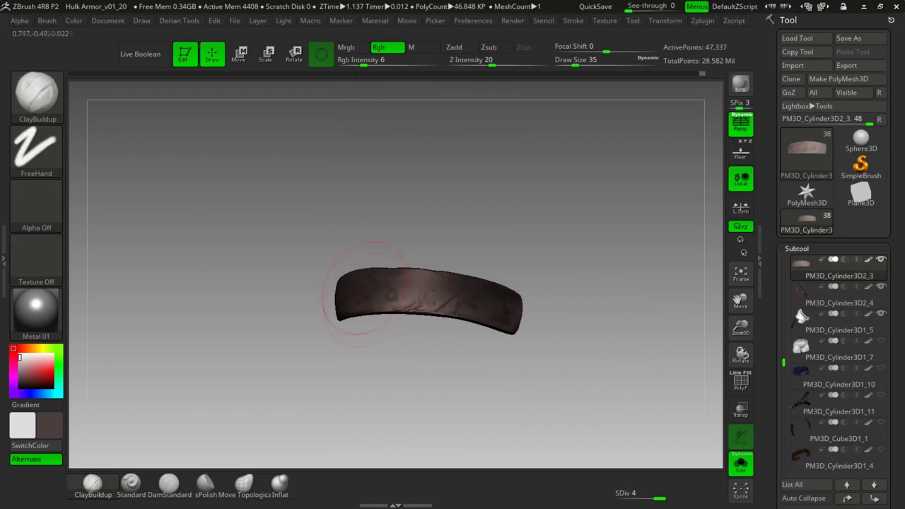
{"action": "left_click", "coordinate": [600, 339], "text": "ctrl+shift"}
{"action": "left_click", "coordinate": [421, 350], "text": "ctrl+shift"}
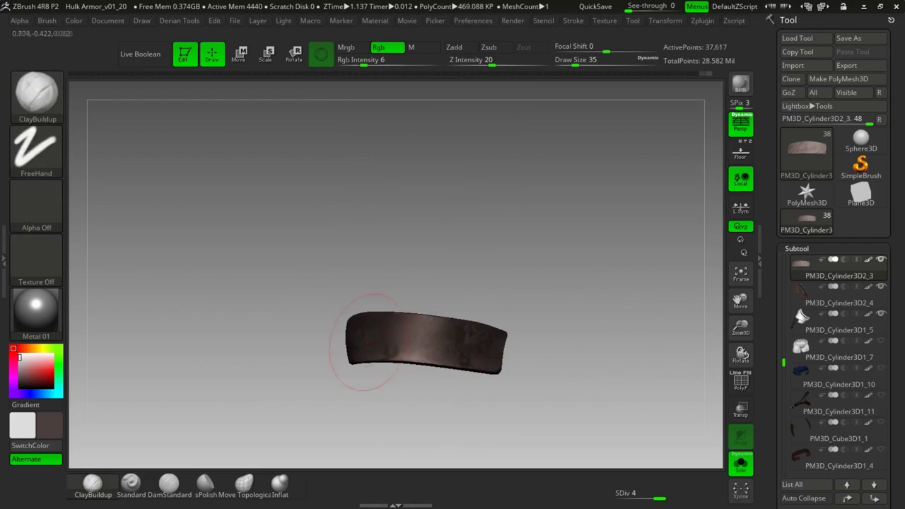
{"action": "left_click", "coordinate": [608, 327], "text": "ctrl+shift"}
{"action": "left_click_drag", "start_coordinate": [621, 313], "coordinate": [619, 310]}
{"action": "left_click_drag", "start_coordinate": [616, 311], "coordinate": [611, 334], "text": "ctrl"}
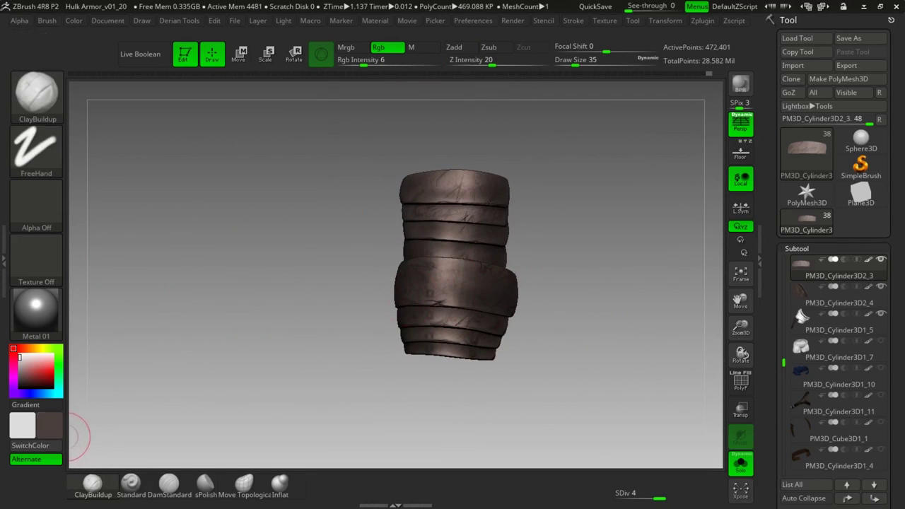
Stamp the grunge alpha as a mask over the bands from several angles with the MaskPen brush, and invert the mask.
{"action": "left_click_drag", "start_coordinate": [453, 182], "coordinate": [469, 194], "text": "ctrl"}
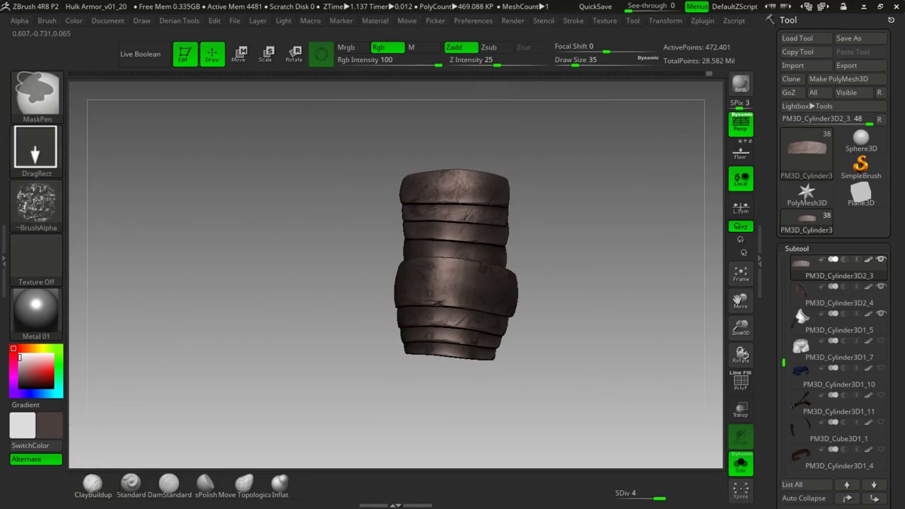
{"action": "left_click_drag", "start_coordinate": [520, 225], "coordinate": [535, 226]}
{"action": "left_click_drag", "start_coordinate": [481, 266], "coordinate": [493, 274], "text": "ctrl"}
{"action": "left_click_drag", "start_coordinate": [555, 252], "coordinate": [521, 250]}
{"action": "left_click_drag", "start_coordinate": [417, 240], "coordinate": [448, 301], "text": "ctrl"}
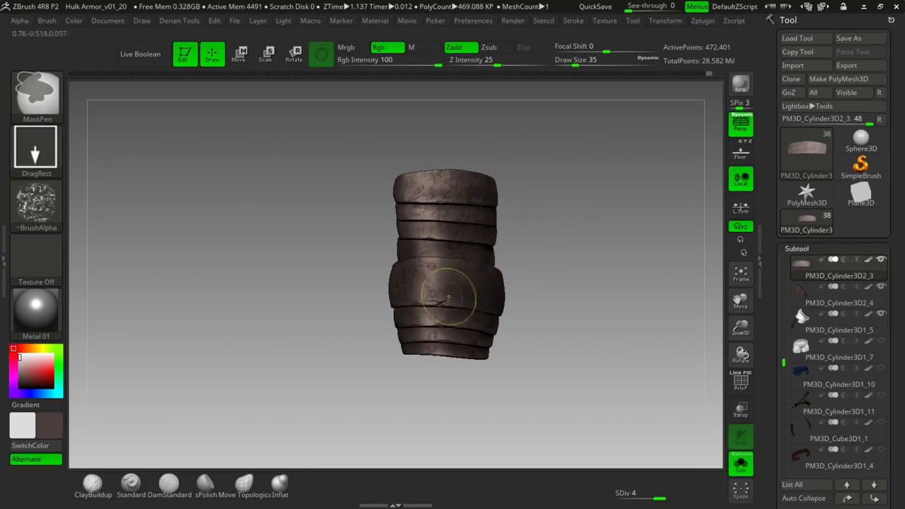
{"action": "left_click_drag", "start_coordinate": [526, 282], "coordinate": [547, 282]}
{"action": "key", "text": "ctrl"}
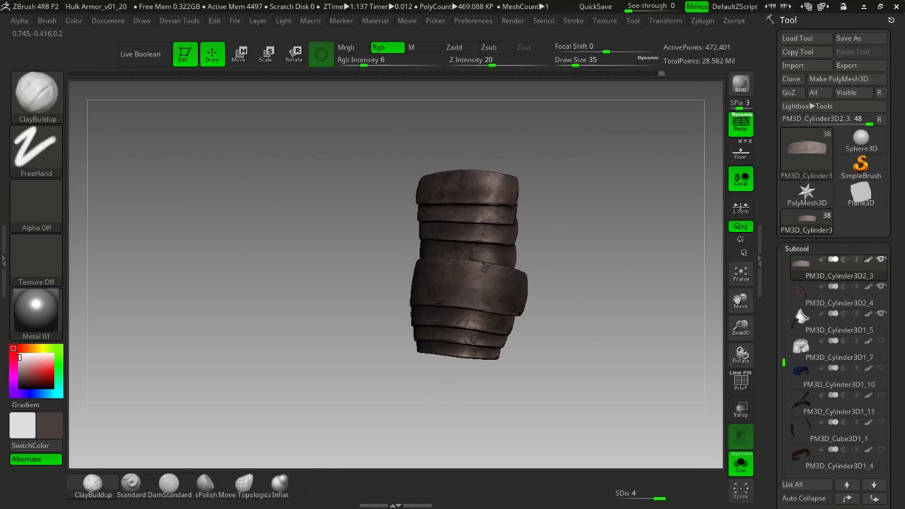
{"action": "left_click_drag", "start_coordinate": [586, 296], "coordinate": [602, 296]}
{"action": "left_click_drag", "start_coordinate": [534, 332], "coordinate": [583, 309]}
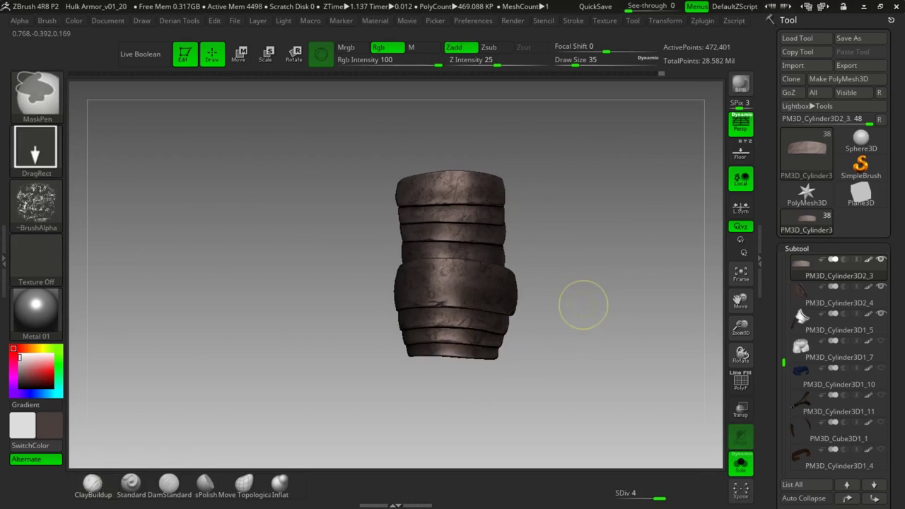
{"action": "left_click", "coordinate": [583, 303], "text": "ctrl"}
{"action": "left_click", "coordinate": [579, 292], "text": "ctrl"}
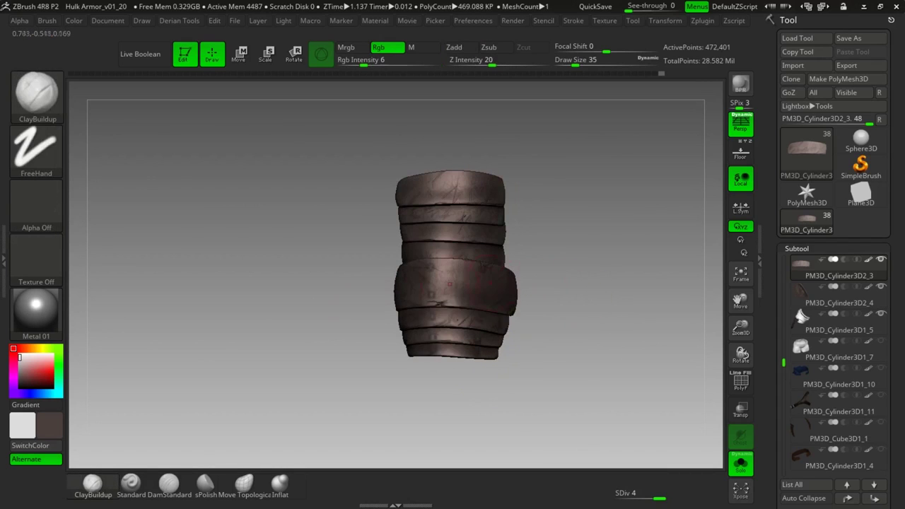
Choose a darker brown, RGB 57, 47, 44, and fill the masked forearm plates with it.
{"action": "left_click", "coordinate": [52, 427]}
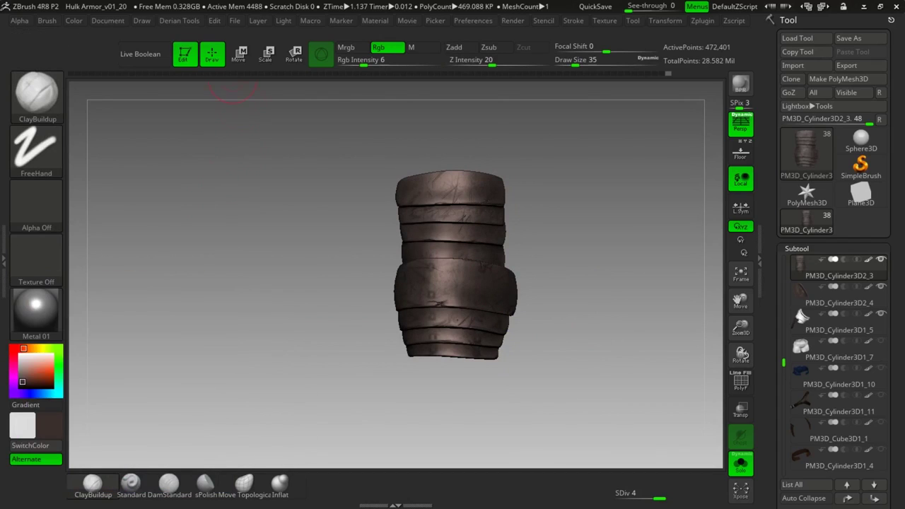
{"action": "left_click", "coordinate": [74, 21]}
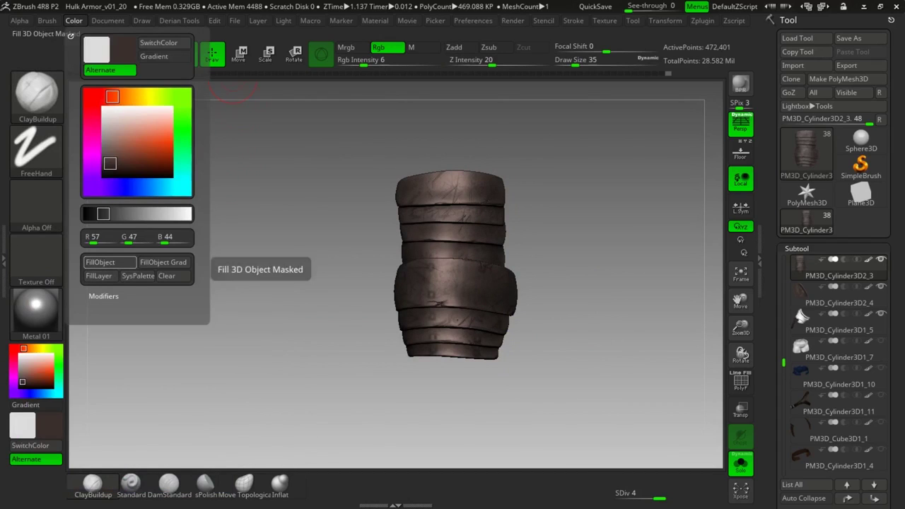
{"action": "left_click", "coordinate": [101, 262]}
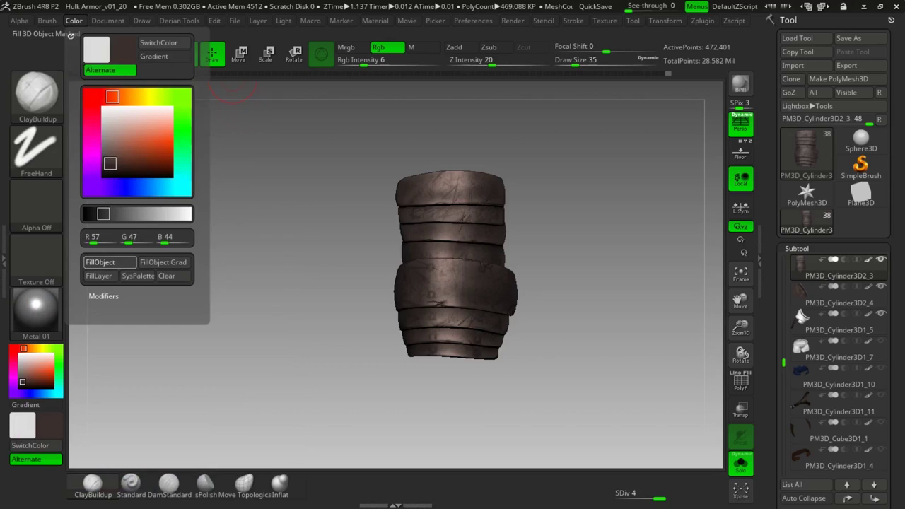
Examine the filled plates up close and together with the studs, hand guard and glove.
{"action": "left_click_drag", "start_coordinate": [573, 216], "coordinate": [545, 283], "text": "alt"}
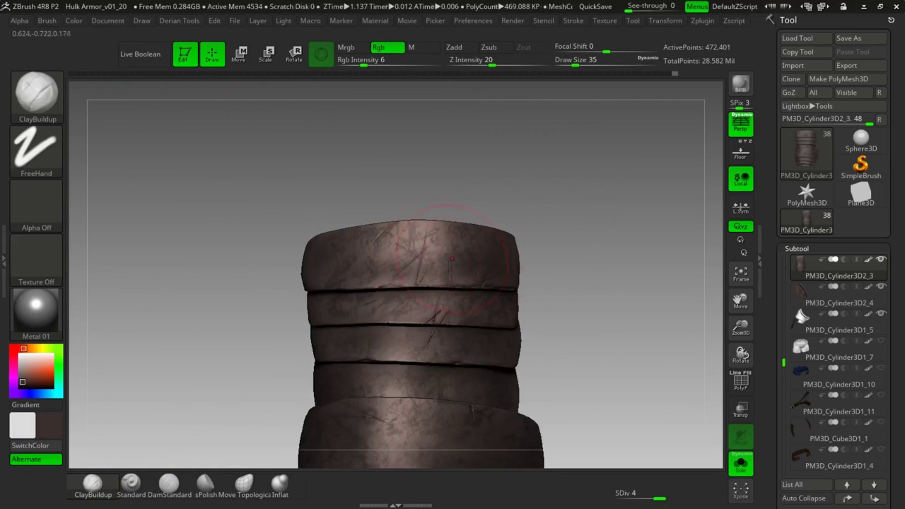
{"action": "key", "text": "ctrl+shift"}
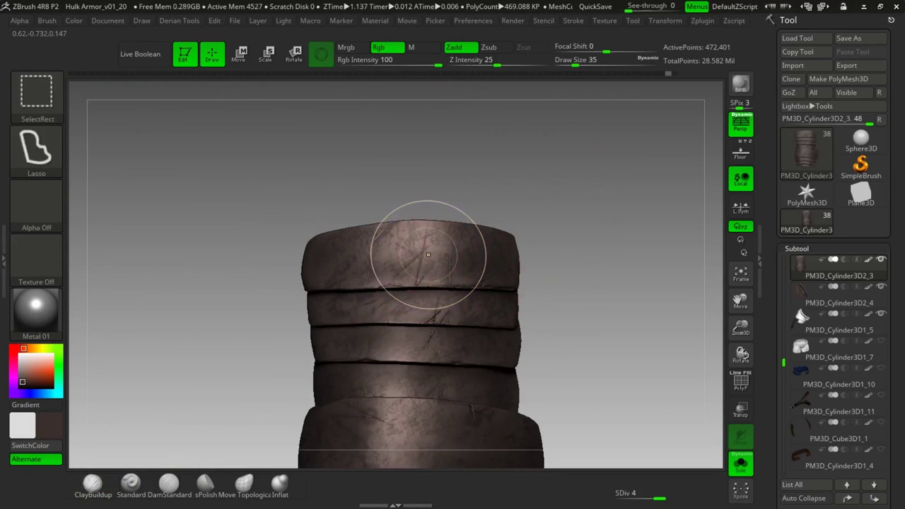
{"action": "key", "text": "ctrl+shift"}
{"action": "left_click_drag", "start_coordinate": [544, 223], "coordinate": [499, 102], "text": "alt"}
{"action": "left_click", "coordinate": [740, 463]}
{"action": "left_click_drag", "start_coordinate": [663, 415], "coordinate": [700, 442]}
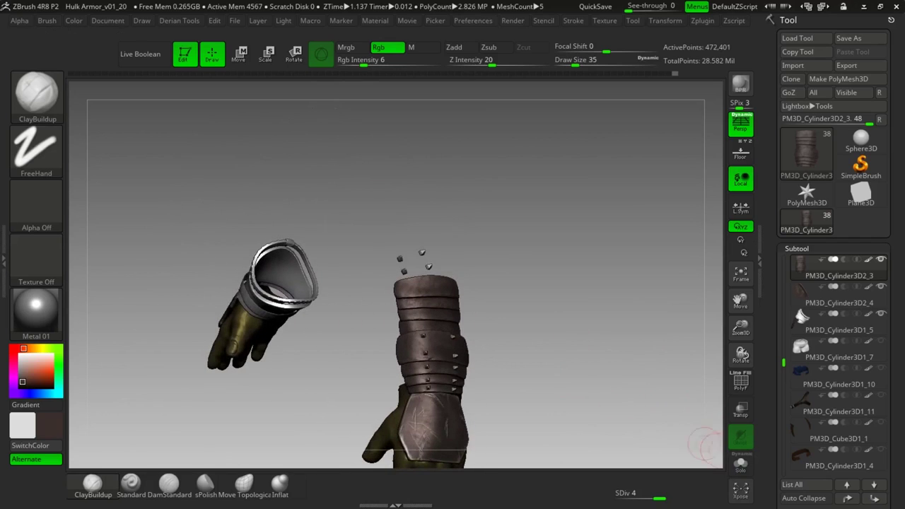
{"action": "left_click", "coordinate": [740, 464]}
{"action": "left_click_drag", "start_coordinate": [575, 397], "coordinate": [694, 458], "text": "alt"}
{"action": "left_click", "coordinate": [739, 464]}
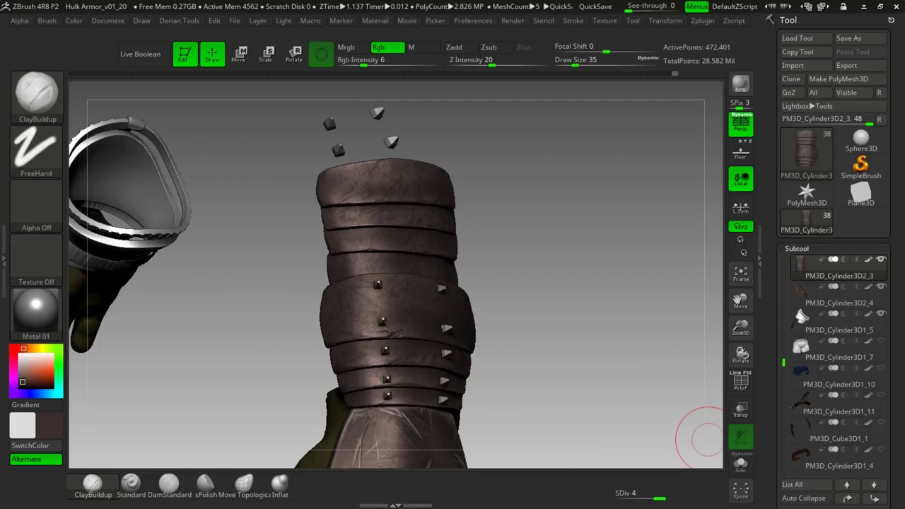
Swap to the light paint colour, set the draw size to 2, and show only the forearm plates.
{"action": "key", "text": "v"}
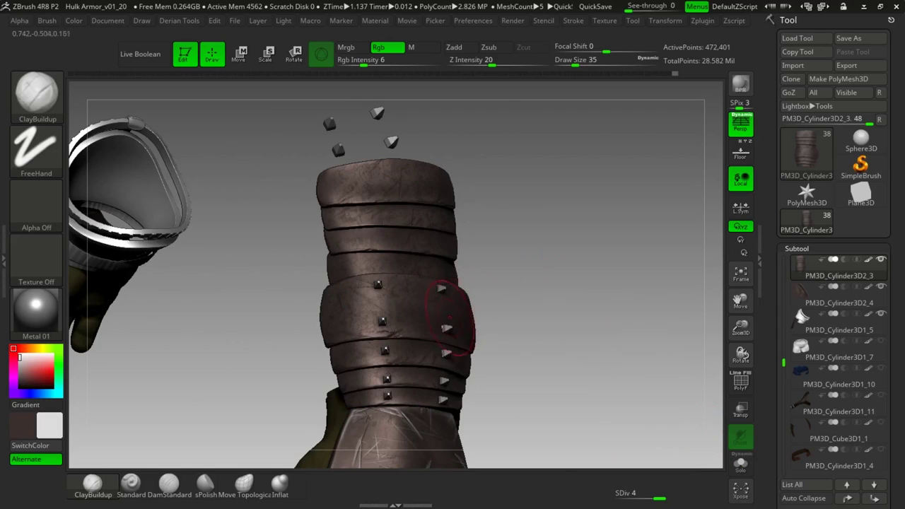
{"action": "key", "text": "space"}
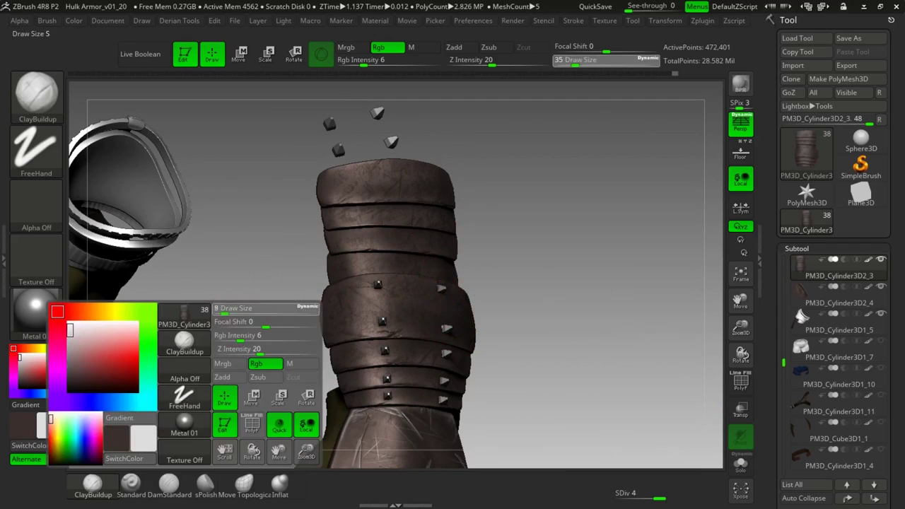
{"action": "left_click_drag", "start_coordinate": [224, 312], "coordinate": [223, 312]}
{"action": "left_click_drag", "start_coordinate": [261, 338], "coordinate": [274, 339]}
{"action": "left_click_drag", "start_coordinate": [495, 283], "coordinate": [526, 353], "text": "alt"}
{"action": "key", "text": "space"}
{"action": "left_click_drag", "start_coordinate": [215, 280], "coordinate": [212, 281]}
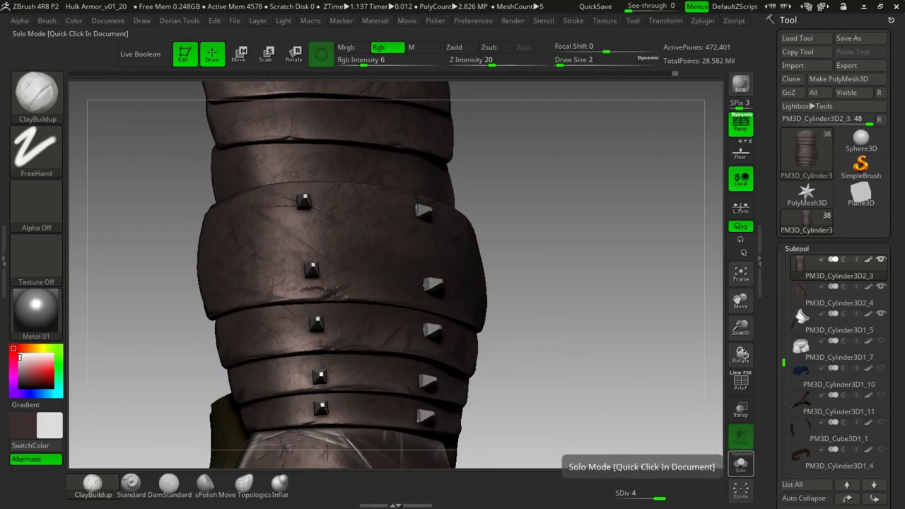
{"action": "left_click", "coordinate": [740, 463]}
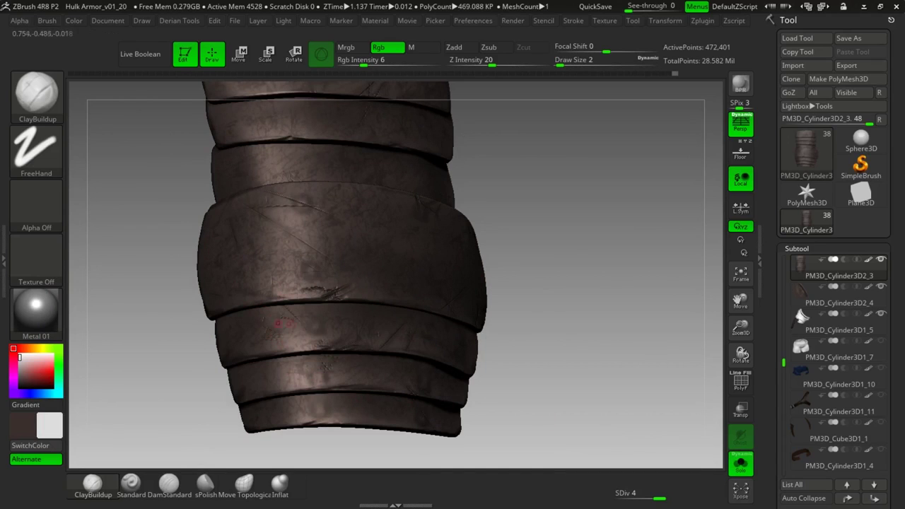
Try light highlights along the bottom band's lower edge at draw sizes 2 and 6, and undo the strokes.
{"action": "left_click_drag", "start_coordinate": [186, 318], "coordinate": [200, 322]}
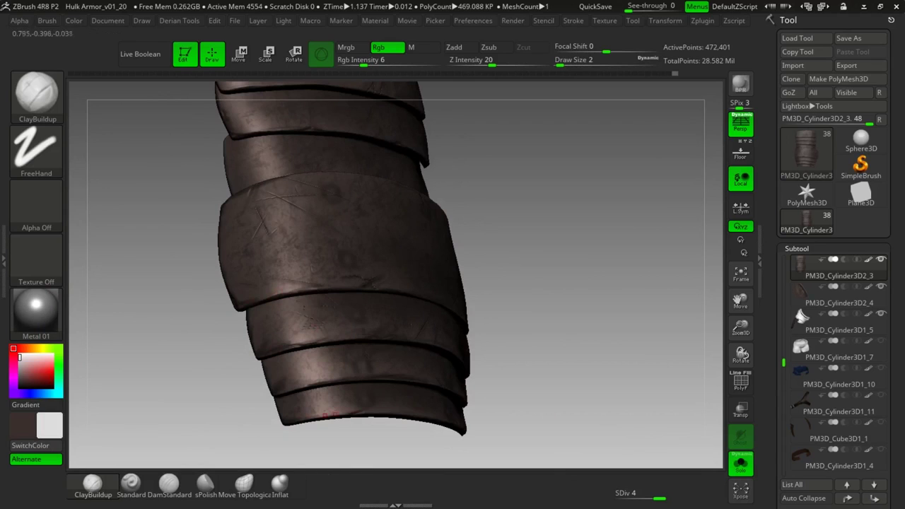
{"action": "left_click_drag", "start_coordinate": [473, 416], "coordinate": [491, 386], "text": "alt"}
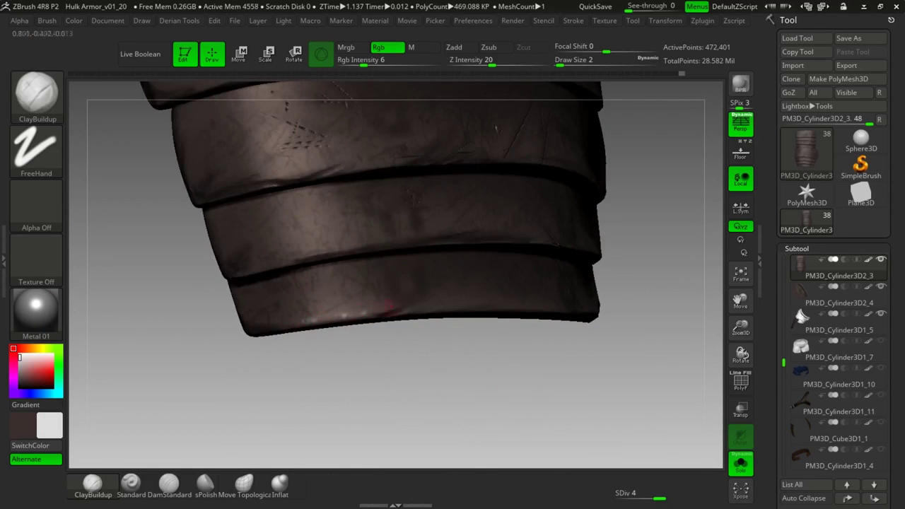
{"action": "key", "text": "space"}
{"action": "left_click", "coordinate": [385, 307]}
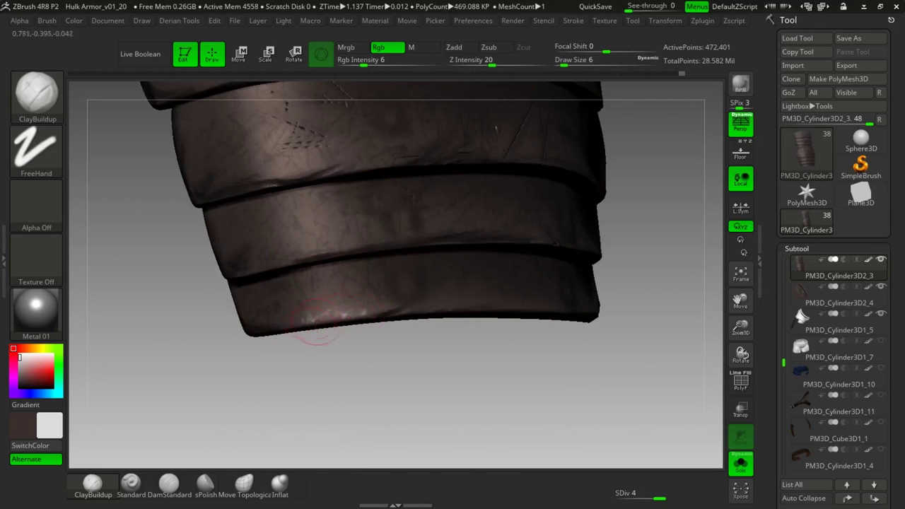
{"action": "key", "text": "ctrl"}
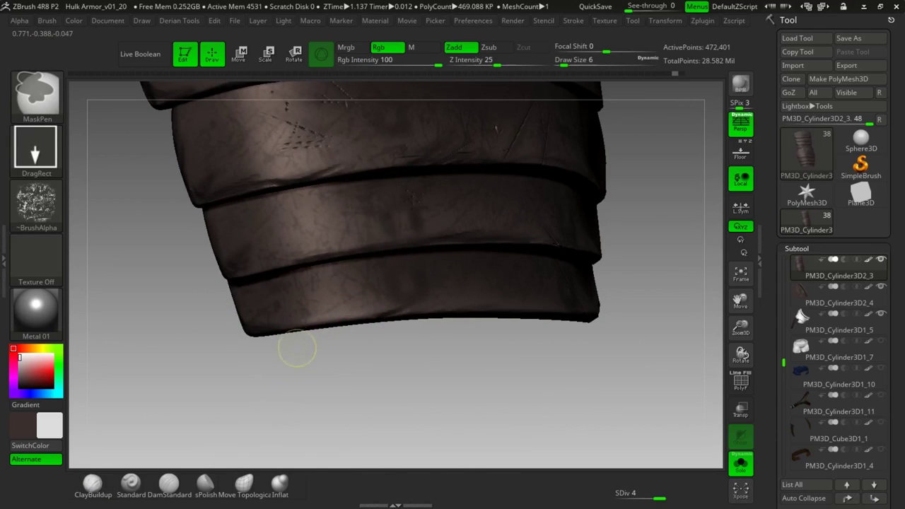
Paint light edge highlights along the lower rims of the bottom two bands at draw size 3.
{"action": "key", "text": "space"}
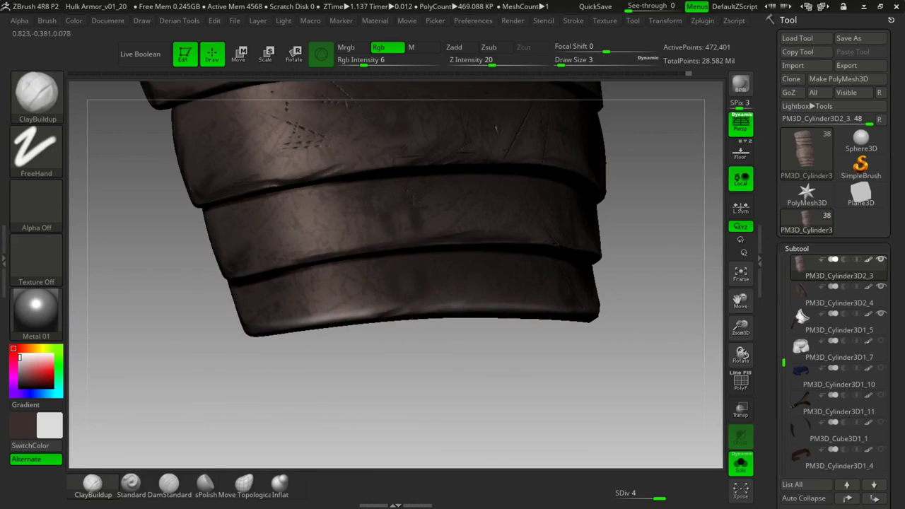
{"action": "left_click_drag", "start_coordinate": [454, 394], "coordinate": [493, 394]}
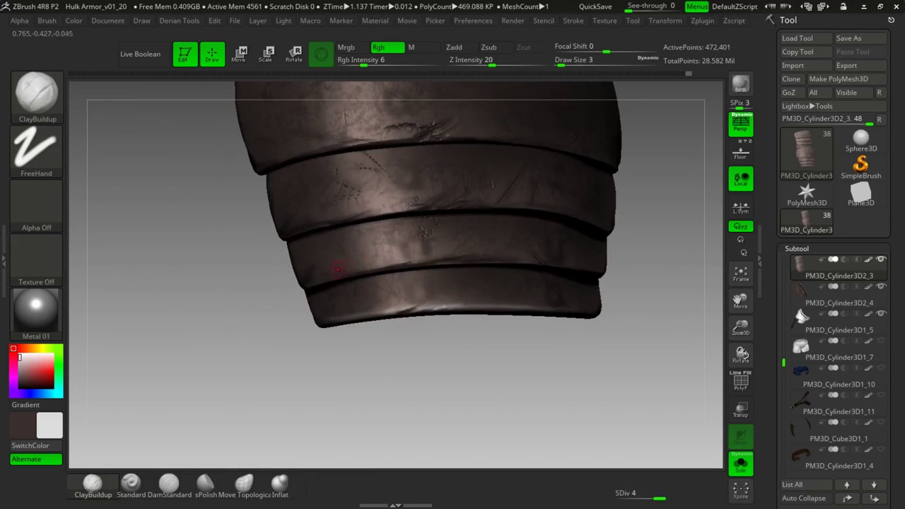
{"action": "key", "text": "space"}
{"action": "left_click_drag", "start_coordinate": [335, 263], "coordinate": [334, 263]}
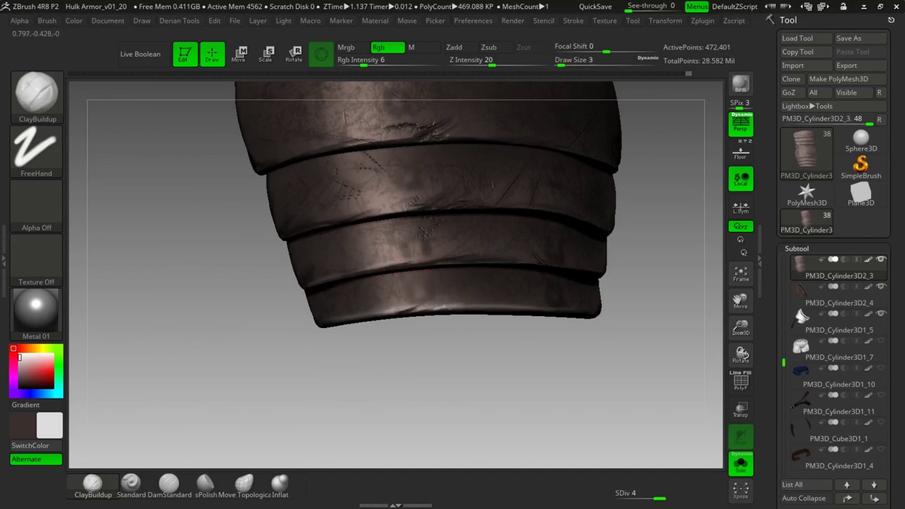
{"action": "left_click_drag", "start_coordinate": [673, 284], "coordinate": [613, 275]}
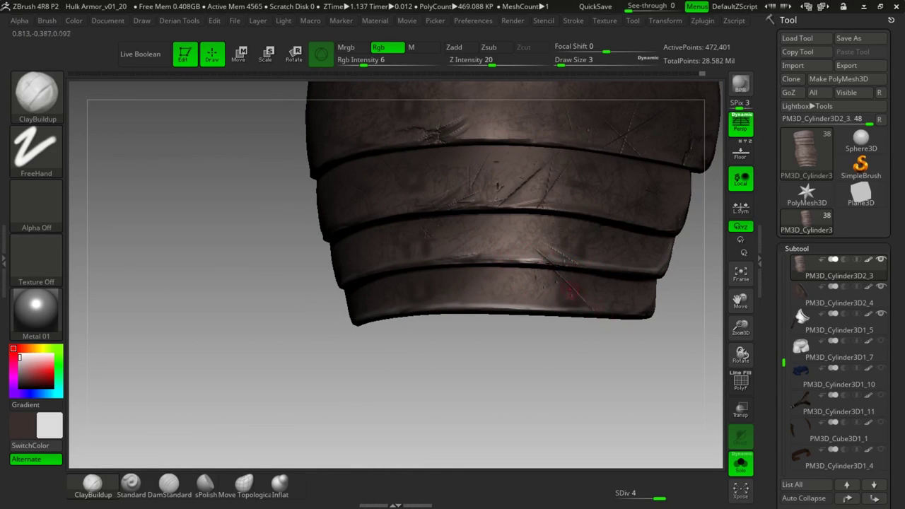
Isolate the band directly below the wide middle band and paint light highlights along its lower edge at draw size 2.
{"action": "mouse_move", "coordinate": [657, 374]}
{"action": "left_mouse_down"}
{"action": "mouse_move", "coordinate": [585, 373]}
{"action": "mouse_move", "coordinate": [531, 400]}
{"action": "mouse_move", "coordinate": [531, 436]}
{"action": "left_mouse_up"}
{"action": "left_click", "coordinate": [374, 205], "text": "ctrl+shift"}
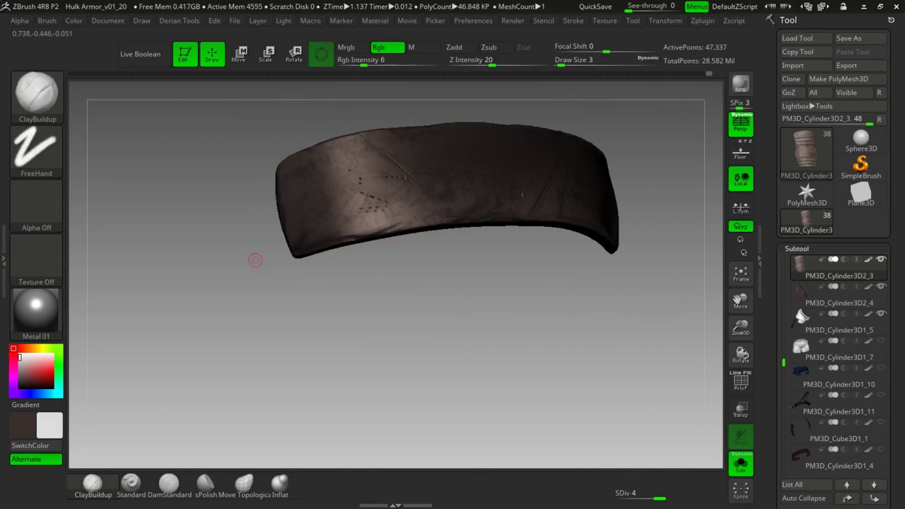
{"action": "key", "text": "space"}
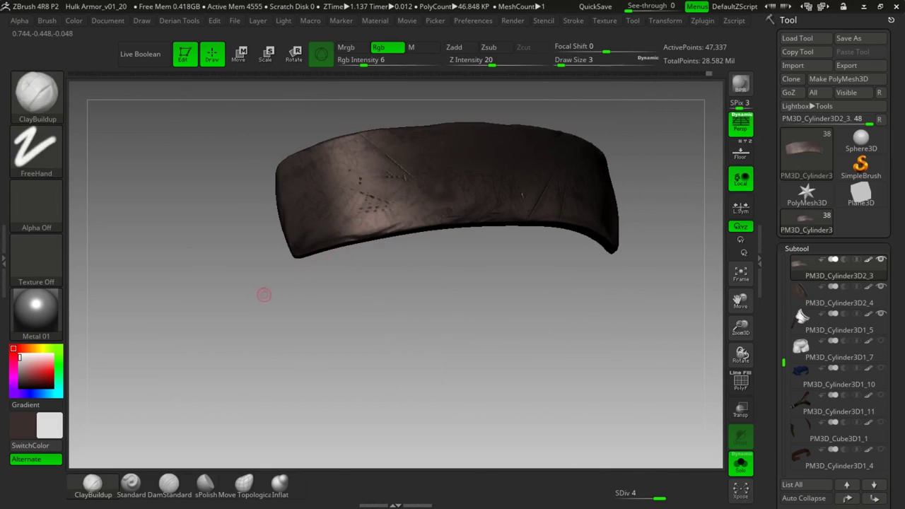
{"action": "left_click_drag", "start_coordinate": [265, 294], "coordinate": [280, 314], "text": "alt"}
{"action": "key", "text": "space"}
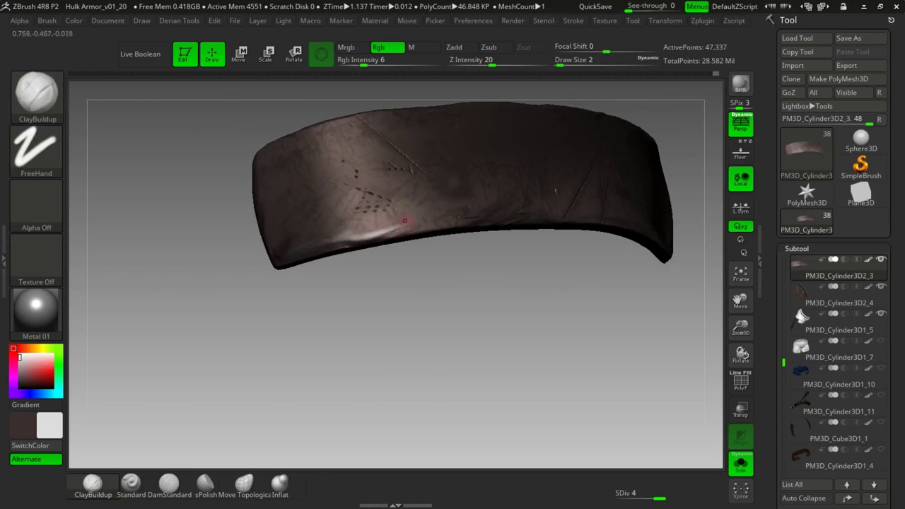
{"action": "mouse_move", "coordinate": [636, 244]}
{"action": "left_mouse_down"}
{"action": "mouse_move", "coordinate": [559, 242]}
{"action": "mouse_move", "coordinate": [542, 216]}
{"action": "mouse_move", "coordinate": [572, 212]}
{"action": "mouse_move", "coordinate": [616, 188]}
{"action": "mouse_move", "coordinate": [592, 206]}
{"action": "left_mouse_up"}
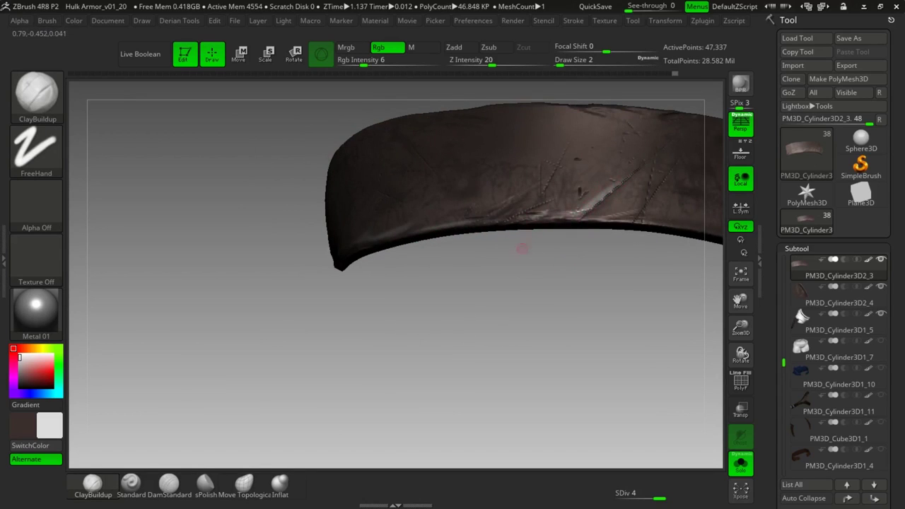
Paint light highlights over the scratches and dents on the isolated band's face.
{"action": "left_click_drag", "start_coordinate": [527, 243], "coordinate": [536, 261]}
{"action": "mouse_move", "coordinate": [490, 205]}
{"action": "left_mouse_down"}
{"action": "mouse_move", "coordinate": [536, 184]}
{"action": "mouse_move", "coordinate": [489, 205]}
{"action": "left_mouse_up"}
{"action": "left_click_drag", "start_coordinate": [543, 189], "coordinate": [563, 152]}
{"action": "left_click_drag", "start_coordinate": [391, 128], "coordinate": [547, 176]}
{"action": "mouse_move", "coordinate": [548, 282]}
{"action": "left_mouse_down", "text": "alt"}
{"action": "mouse_move", "coordinate": [543, 248]}
{"action": "mouse_move", "coordinate": [574, 333]}
{"action": "mouse_move", "coordinate": [436, 353]}
{"action": "left_mouse_up", "text": "alt"}
{"action": "left_click_drag", "start_coordinate": [437, 353], "coordinate": [441, 395]}
{"action": "left_click_drag", "start_coordinate": [465, 249], "coordinate": [484, 211]}
{"action": "mouse_move", "coordinate": [485, 210]}
{"action": "left_mouse_down"}
{"action": "mouse_move", "coordinate": [462, 251]}
{"action": "mouse_move", "coordinate": [499, 190]}
{"action": "left_mouse_up"}
Continue the light highlights along the isolated band's lower rim and around its rounded end.
{"action": "left_click_drag", "start_coordinate": [425, 253], "coordinate": [541, 252]}
{"action": "left_click_drag", "start_coordinate": [605, 256], "coordinate": [564, 254]}
{"action": "left_click_drag", "start_coordinate": [652, 289], "coordinate": [609, 287]}
{"action": "left_click_drag", "start_coordinate": [644, 254], "coordinate": [634, 256]}
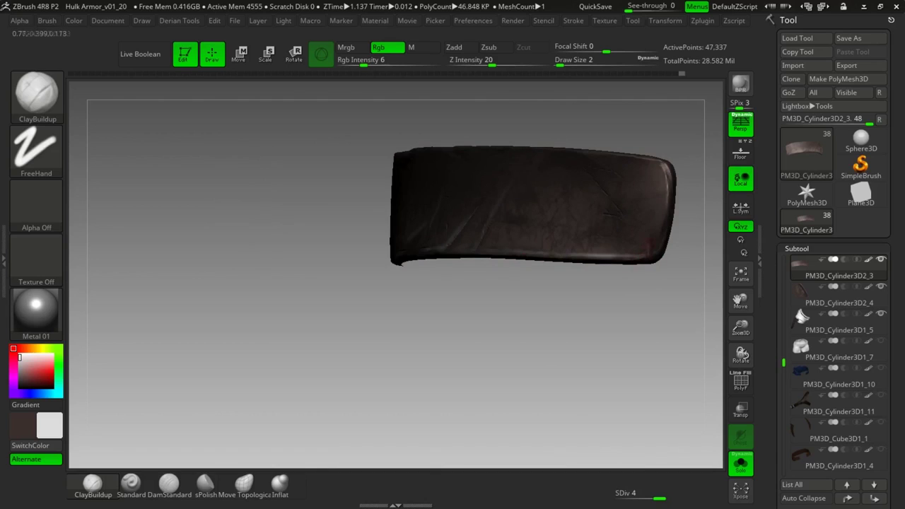
{"action": "mouse_move", "coordinate": [712, 241]}
{"action": "left_mouse_down", "text": "alt"}
{"action": "mouse_move", "coordinate": [580, 303]}
{"action": "mouse_move", "coordinate": [568, 272]}
{"action": "left_mouse_up", "text": "alt"}
{"action": "mouse_move", "coordinate": [508, 312]}
{"action": "left_mouse_down"}
{"action": "mouse_move", "coordinate": [521, 252]}
{"action": "mouse_move", "coordinate": [510, 228]}
{"action": "left_mouse_up"}
{"action": "left_click_drag", "start_coordinate": [558, 291], "coordinate": [616, 227]}
{"action": "left_click_drag", "start_coordinate": [297, 391], "coordinate": [389, 365], "text": "alt"}
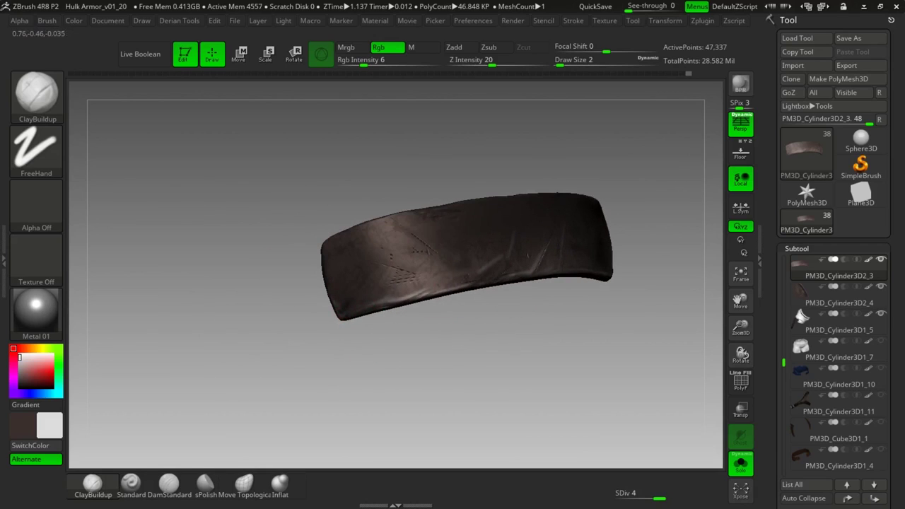
Show all the forearm bands again, then isolate the wide middle band.
{"action": "key", "text": "ctrl"}
{"action": "left_click", "coordinate": [503, 359], "text": "ctrl+shift"}
{"action": "left_click_drag", "start_coordinate": [662, 313], "coordinate": [654, 255], "text": "alt"}
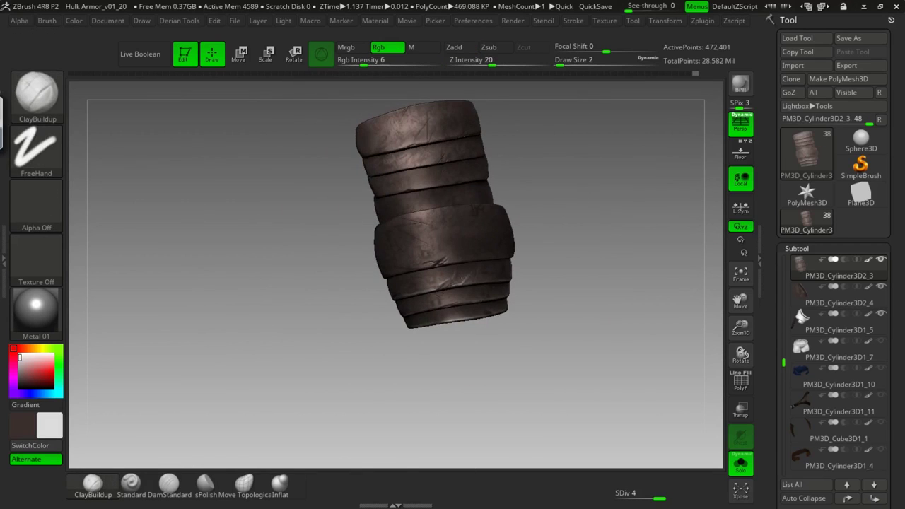
{"action": "left_click_drag", "start_coordinate": [517, 326], "coordinate": [523, 380], "text": "alt"}
{"action": "left_click_drag", "start_coordinate": [280, 347], "coordinate": [298, 287]}
{"action": "mouse_move", "coordinate": [352, 276]}
{"action": "left_mouse_down"}
{"action": "mouse_move", "coordinate": [383, 264]}
{"action": "mouse_move", "coordinate": [363, 261]}
{"action": "mouse_move", "coordinate": [396, 264]}
{"action": "left_mouse_up"}
{"action": "left_click_drag", "start_coordinate": [282, 332], "coordinate": [219, 331]}
{"action": "mouse_move", "coordinate": [416, 263]}
{"action": "left_mouse_down"}
{"action": "mouse_move", "coordinate": [498, 230]}
{"action": "mouse_move", "coordinate": [463, 244]}
{"action": "mouse_move", "coordinate": [474, 252]}
{"action": "mouse_move", "coordinate": [537, 252]}
{"action": "left_mouse_up"}
{"action": "left_click_drag", "start_coordinate": [687, 254], "coordinate": [576, 256]}
{"action": "left_click", "coordinate": [535, 252], "text": "ctrl+shift"}
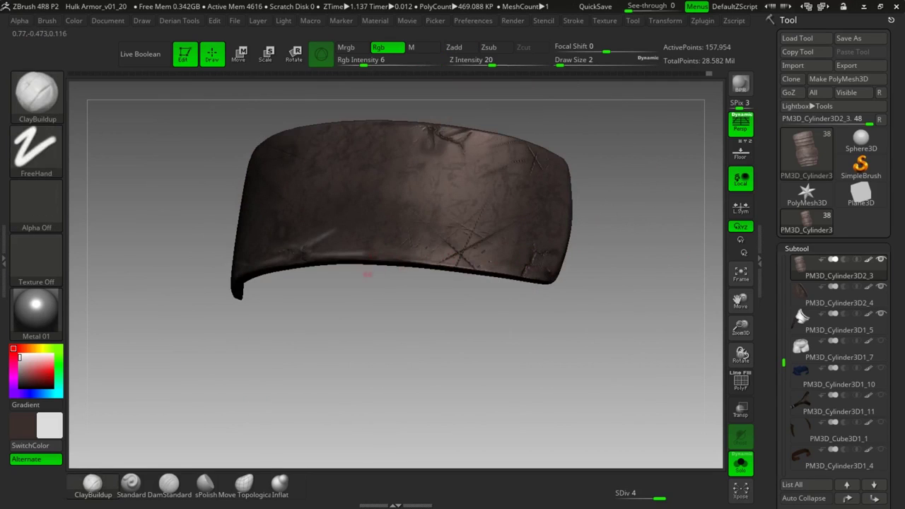
Paint light highlights along the wide band's lower edge and nearby scratches, then show all the bands.
{"action": "left_click_drag", "start_coordinate": [364, 257], "coordinate": [441, 261]}
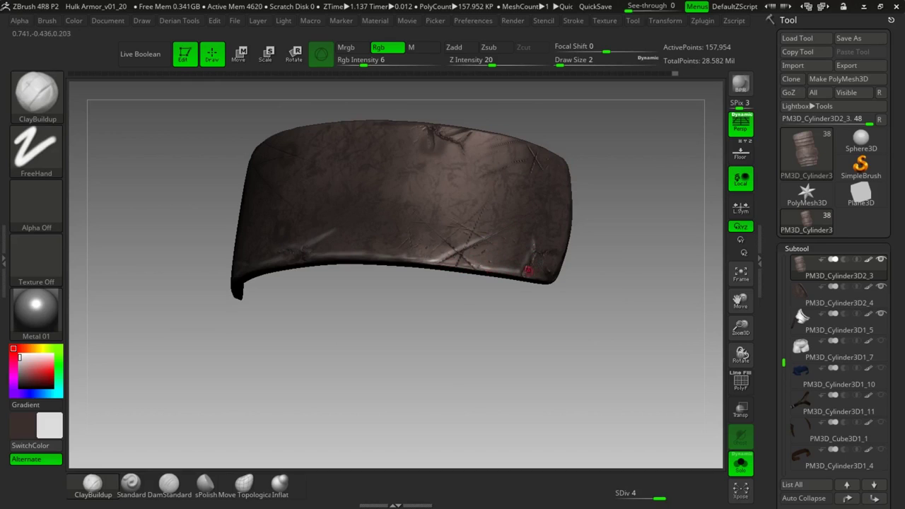
{"action": "left_click_drag", "start_coordinate": [544, 250], "coordinate": [557, 250]}
{"action": "key", "text": "f"}
{"action": "mouse_move", "coordinate": [522, 233]}
{"action": "left_mouse_down"}
{"action": "mouse_move", "coordinate": [564, 226]}
{"action": "mouse_move", "coordinate": [588, 170]}
{"action": "mouse_move", "coordinate": [614, 311]}
{"action": "left_mouse_up"}
{"action": "left_click", "coordinate": [564, 225], "text": "ctrl+shift"}
{"action": "mouse_move", "coordinate": [614, 268]}
{"action": "left_mouse_down", "text": "alt"}
{"action": "mouse_move", "coordinate": [613, 368]}
{"action": "mouse_move", "coordinate": [592, 363]}
{"action": "left_mouse_up", "text": "alt"}
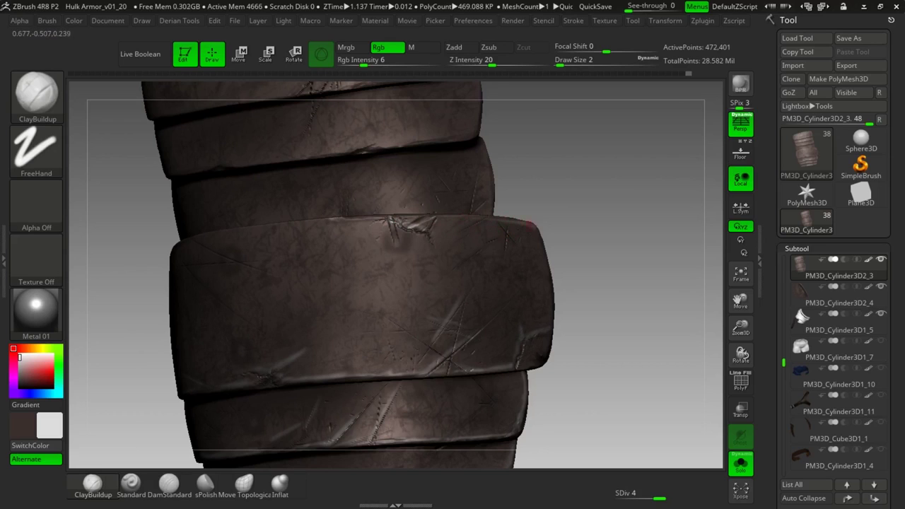
Paint light highlights along the wide band's upper rim, its dents and both side edges.
{"action": "left_click_drag", "start_coordinate": [604, 243], "coordinate": [541, 221]}
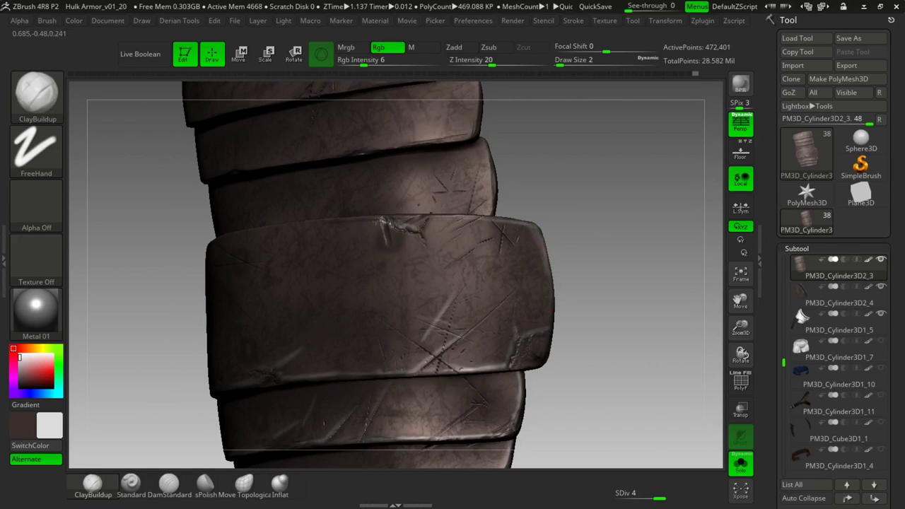
{"action": "left_click_drag", "start_coordinate": [563, 204], "coordinate": [570, 150], "text": "alt"}
{"action": "left_click_drag", "start_coordinate": [592, 186], "coordinate": [653, 242]}
{"action": "mouse_move", "coordinate": [157, 267]}
{"action": "left_mouse_down", "text": "alt"}
{"action": "mouse_move", "coordinate": [149, 324]}
{"action": "mouse_move", "coordinate": [215, 263]}
{"action": "mouse_move", "coordinate": [339, 248]}
{"action": "left_mouse_up", "text": "alt"}
{"action": "left_click_drag", "start_coordinate": [565, 240], "coordinate": [438, 244]}
{"action": "mouse_move", "coordinate": [270, 246]}
{"action": "left_mouse_down"}
{"action": "mouse_move", "coordinate": [311, 224]}
{"action": "mouse_move", "coordinate": [299, 229]}
{"action": "left_mouse_up"}
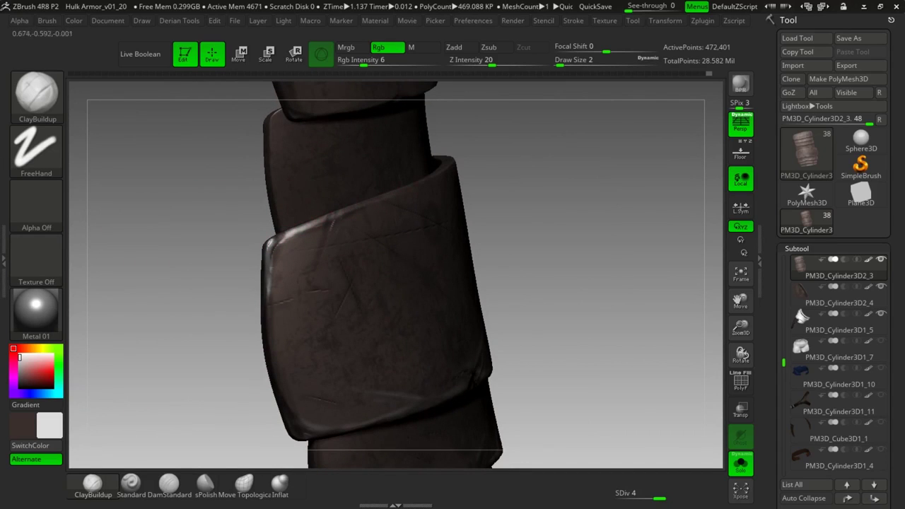
{"action": "left_click_drag", "start_coordinate": [339, 212], "coordinate": [322, 260]}
{"action": "mouse_move", "coordinate": [270, 284]}
{"action": "left_mouse_down"}
{"action": "mouse_move", "coordinate": [270, 318]}
{"action": "mouse_move", "coordinate": [290, 298]}
{"action": "mouse_move", "coordinate": [272, 341]}
{"action": "left_mouse_up"}
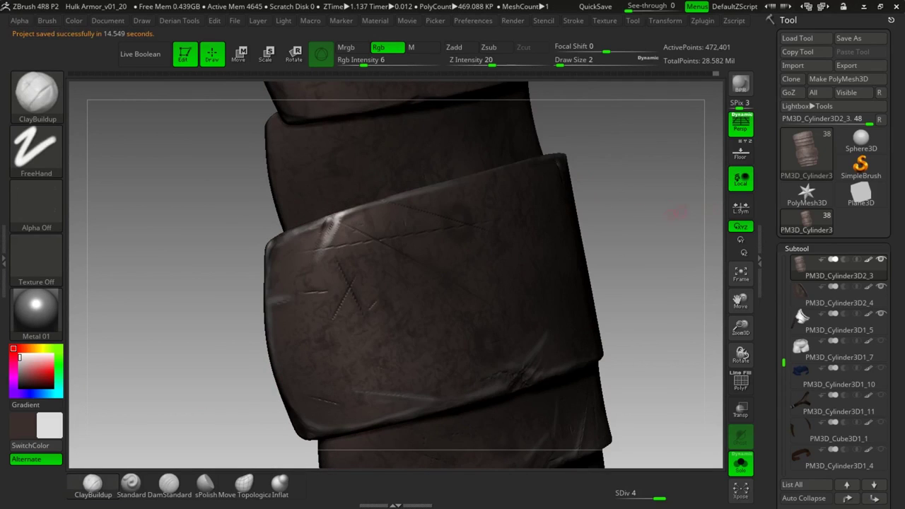
Lower the RGB intensity to 3 and add softer highlights to the wide band's upper edge and the scratches beneath it.
{"action": "left_click_drag", "start_coordinate": [683, 209], "coordinate": [629, 212]}
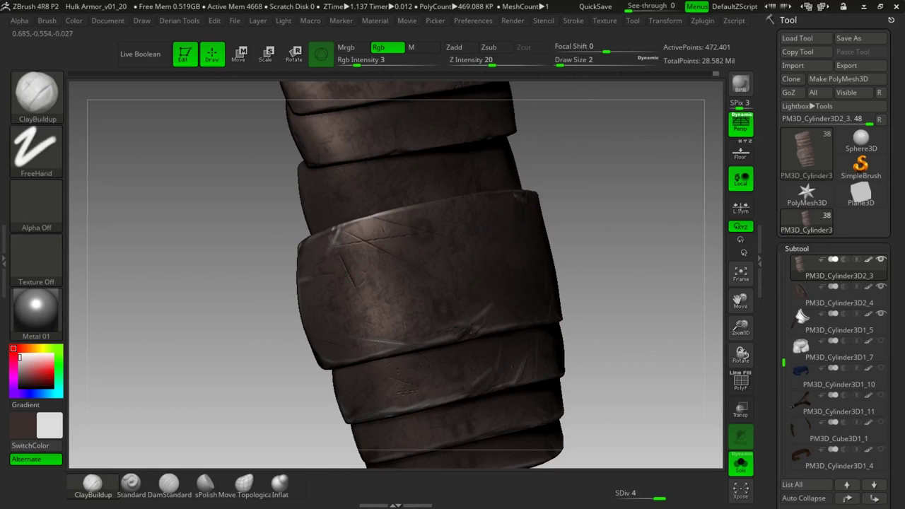
{"action": "right_click_drag", "start_coordinate": [547, 187], "coordinate": [580, 237], "text": "ctrl"}
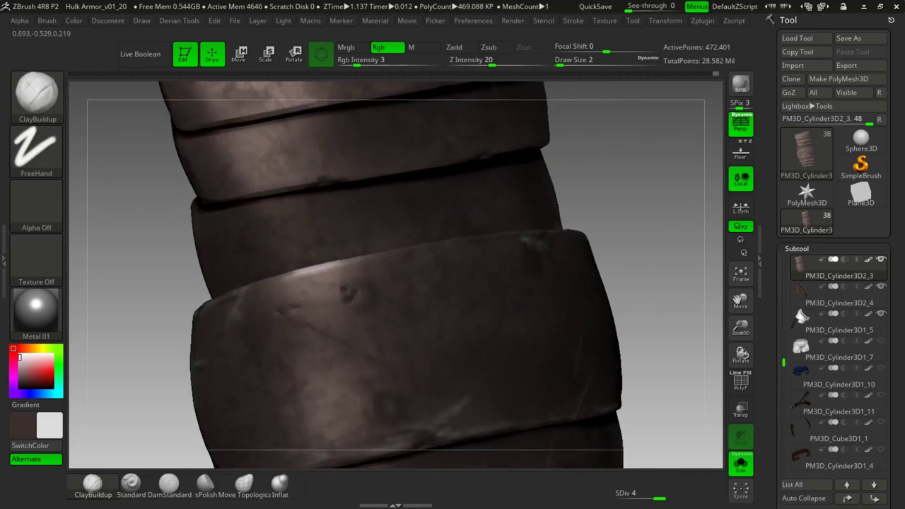
{"action": "mouse_move", "coordinate": [293, 276]}
{"action": "left_mouse_down"}
{"action": "mouse_move", "coordinate": [386, 302]}
{"action": "mouse_move", "coordinate": [368, 296]}
{"action": "left_mouse_up"}
{"action": "mouse_move", "coordinate": [268, 311]}
{"action": "left_mouse_down"}
{"action": "mouse_move", "coordinate": [308, 304]}
{"action": "mouse_move", "coordinate": [311, 331]}
{"action": "mouse_move", "coordinate": [323, 308]}
{"action": "left_mouse_up"}
{"action": "mouse_move", "coordinate": [601, 282]}
{"action": "left_mouse_down", "text": "alt"}
{"action": "mouse_move", "coordinate": [576, 212]}
{"action": "mouse_move", "coordinate": [556, 216]}
{"action": "mouse_move", "coordinate": [561, 238]}
{"action": "left_mouse_up", "text": "alt"}
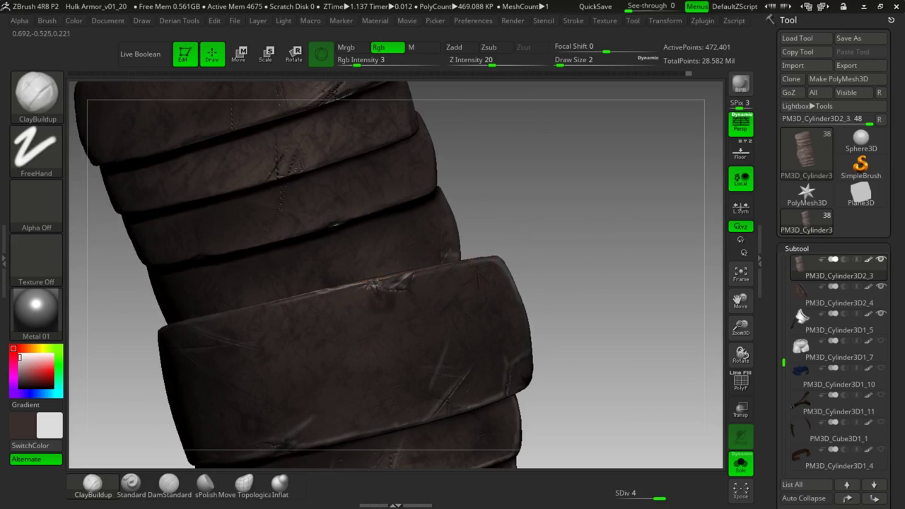
Paint soft highlights along the scratches and lower rims of the narrow bands above the wide band.
{"action": "left_click_drag", "start_coordinate": [523, 238], "coordinate": [583, 260]}
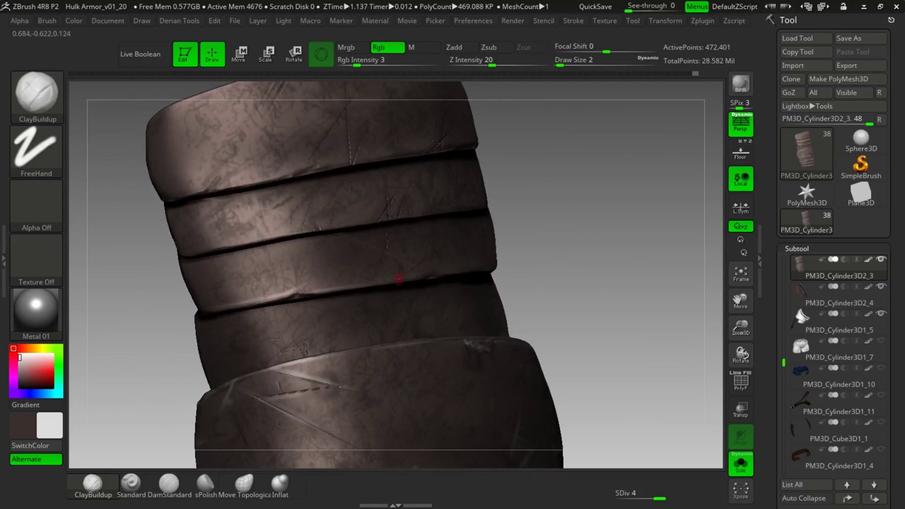
{"action": "left_click_drag", "start_coordinate": [388, 243], "coordinate": [381, 256]}
{"action": "left_click_drag", "start_coordinate": [546, 262], "coordinate": [484, 272]}
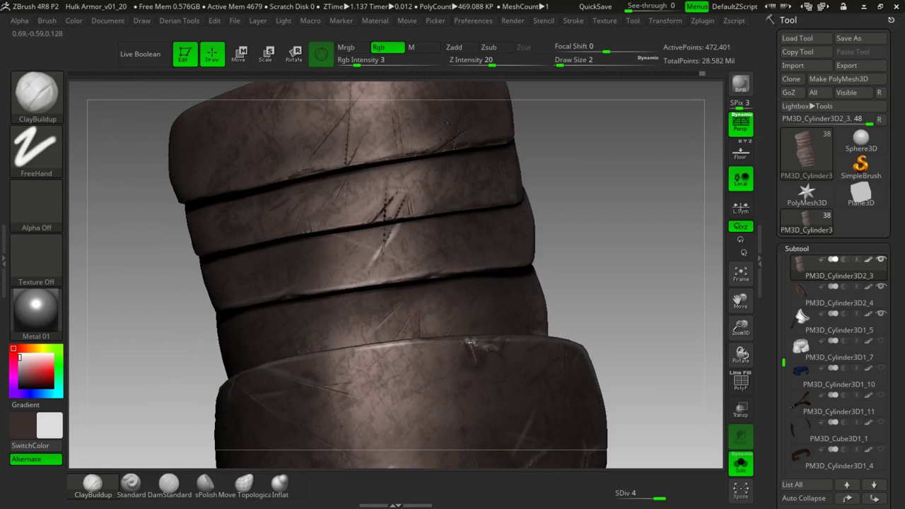
{"action": "mouse_move", "coordinate": [555, 289]}
{"action": "left_mouse_down"}
{"action": "mouse_move", "coordinate": [499, 296]}
{"action": "mouse_move", "coordinate": [543, 315]}
{"action": "left_mouse_up"}
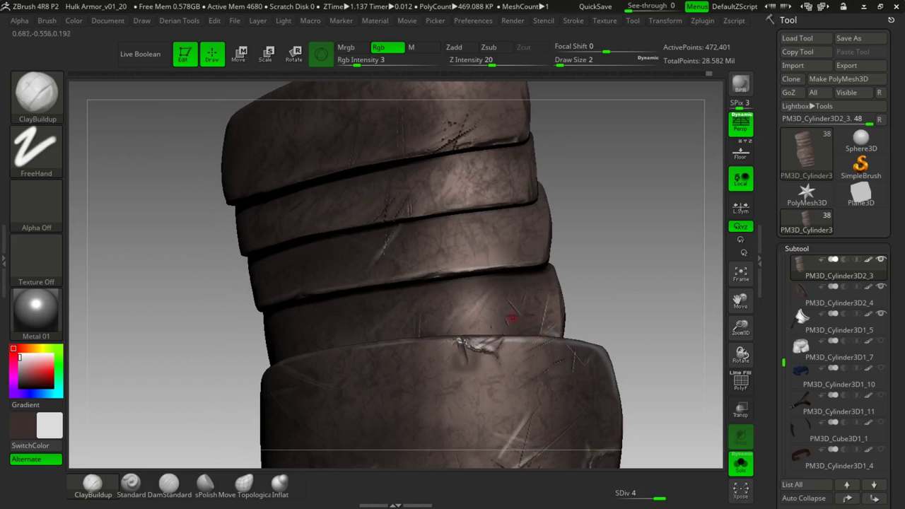
{"action": "left_click_drag", "start_coordinate": [583, 304], "coordinate": [643, 311]}
{"action": "left_click_drag", "start_coordinate": [322, 343], "coordinate": [309, 338]}
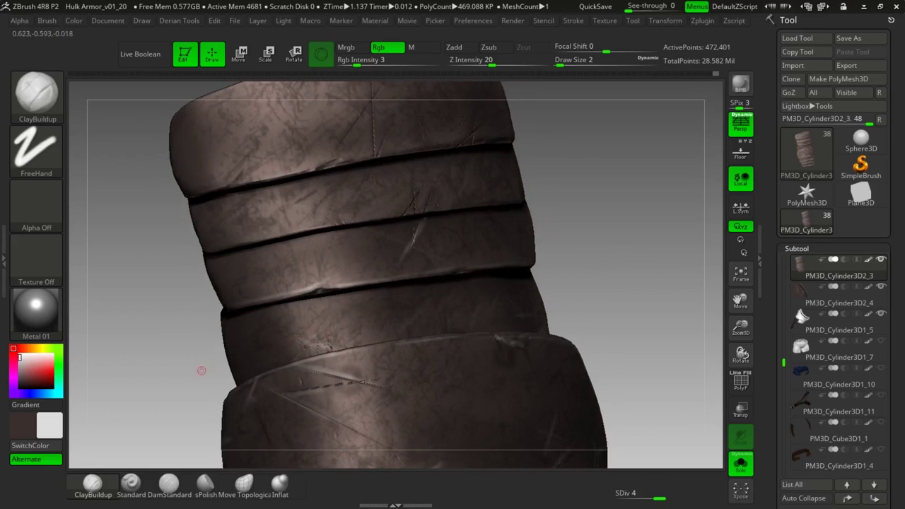
Isolate the third band from the top, highlight its end corners at draw size 5, and show all the bands again.
{"action": "left_click_drag", "start_coordinate": [202, 369], "coordinate": [216, 329]}
{"action": "key", "text": "space"}
{"action": "left_click", "coordinate": [220, 309]}
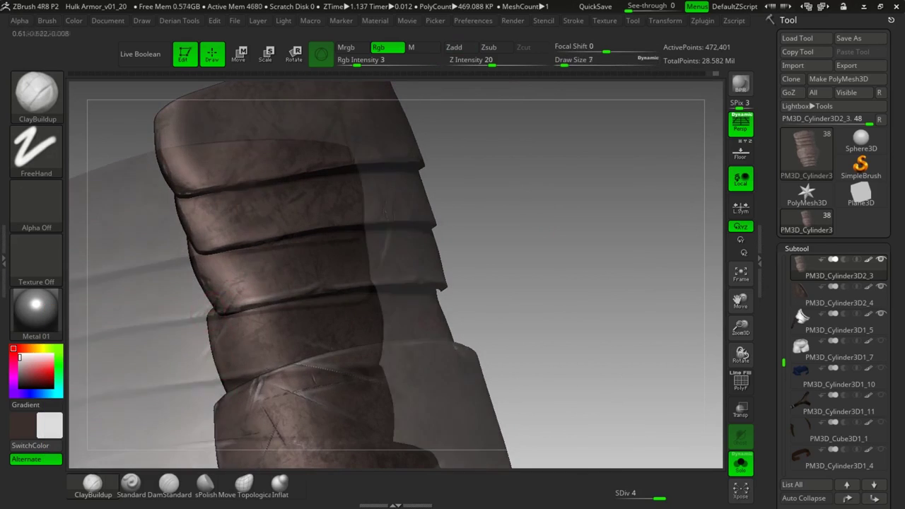
{"action": "mouse_move", "coordinate": [339, 325]}
{"action": "left_mouse_down"}
{"action": "mouse_move", "coordinate": [402, 323]}
{"action": "mouse_move", "coordinate": [460, 264]}
{"action": "left_mouse_up"}
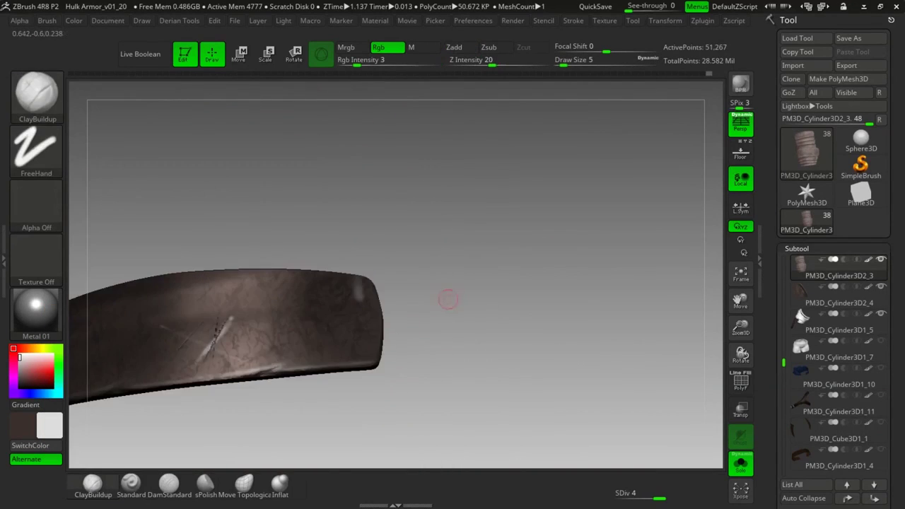
{"action": "left_click_drag", "start_coordinate": [448, 299], "coordinate": [446, 321], "text": "alt"}
{"action": "mouse_move", "coordinate": [363, 365]}
{"action": "left_mouse_down"}
{"action": "mouse_move", "coordinate": [353, 388]}
{"action": "mouse_move", "coordinate": [358, 362]}
{"action": "left_mouse_up"}
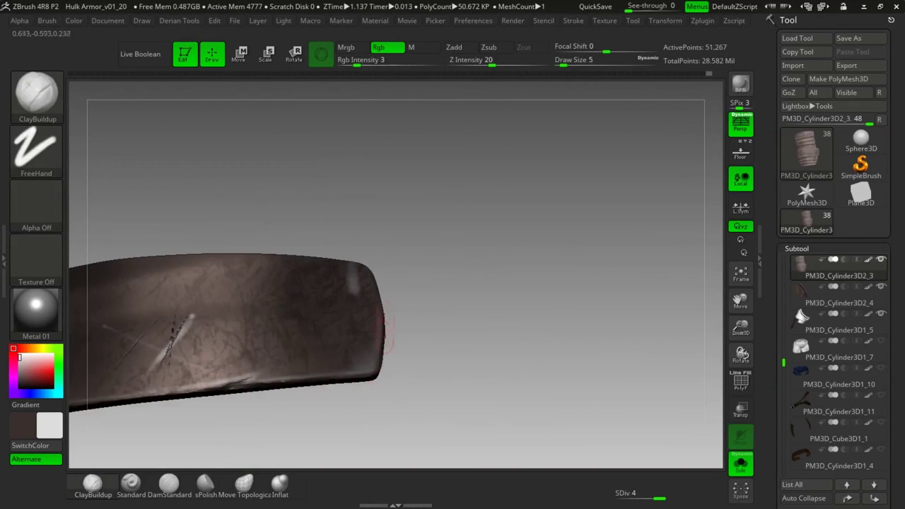
{"action": "left_click", "coordinate": [449, 295], "text": "ctrl+shift"}
Isolate the top band and paint soft light highlights along its scratches at draw size 2.
{"action": "left_click_drag", "start_coordinate": [472, 299], "coordinate": [413, 227], "text": "alt"}
{"action": "left_click_drag", "start_coordinate": [444, 289], "coordinate": [465, 260]}
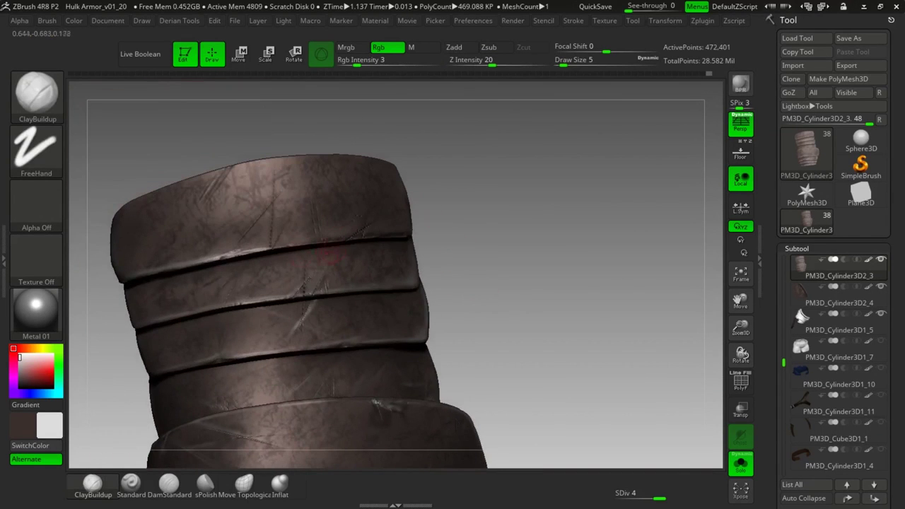
{"action": "type", "text": "s2"}
{"action": "key", "text": "Return"}
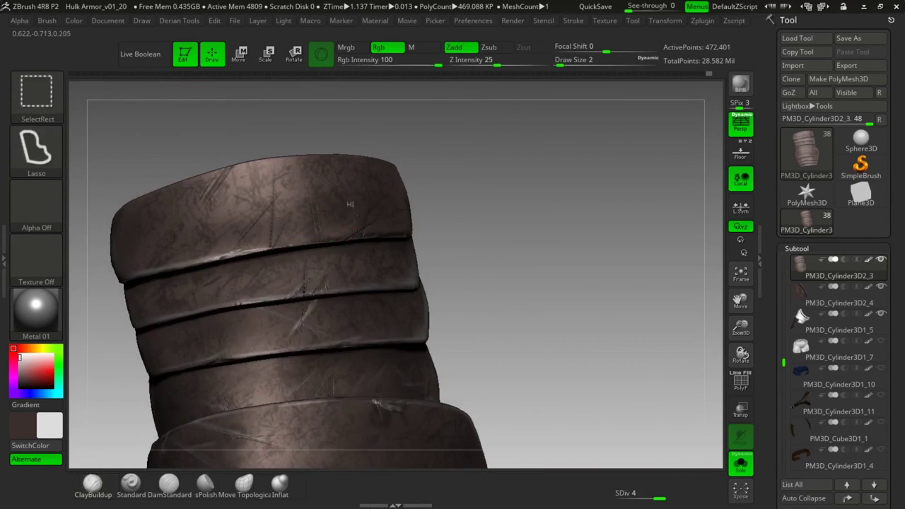
{"action": "left_click", "coordinate": [349, 204], "text": "ctrl+shift"}
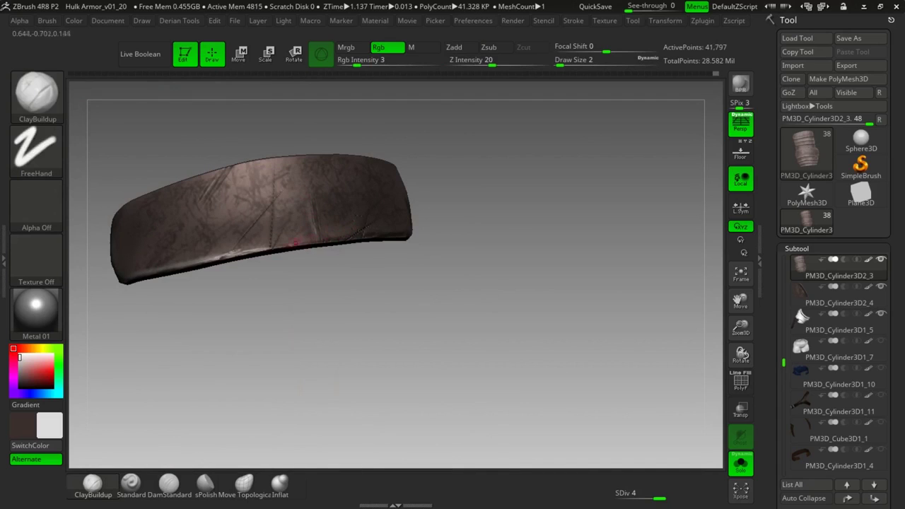
{"action": "mouse_move", "coordinate": [272, 207]}
{"action": "left_mouse_down"}
{"action": "mouse_move", "coordinate": [275, 262]}
{"action": "mouse_move", "coordinate": [275, 245]}
{"action": "left_mouse_up"}
{"action": "left_click_drag", "start_coordinate": [238, 249], "coordinate": [274, 202]}
{"action": "left_click_drag", "start_coordinate": [246, 235], "coordinate": [291, 190]}
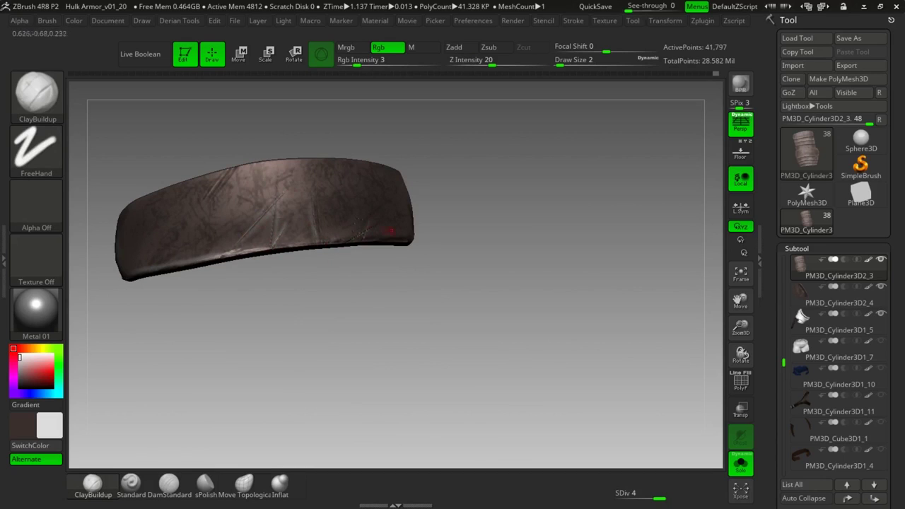
{"action": "left_click_drag", "start_coordinate": [369, 226], "coordinate": [381, 211]}
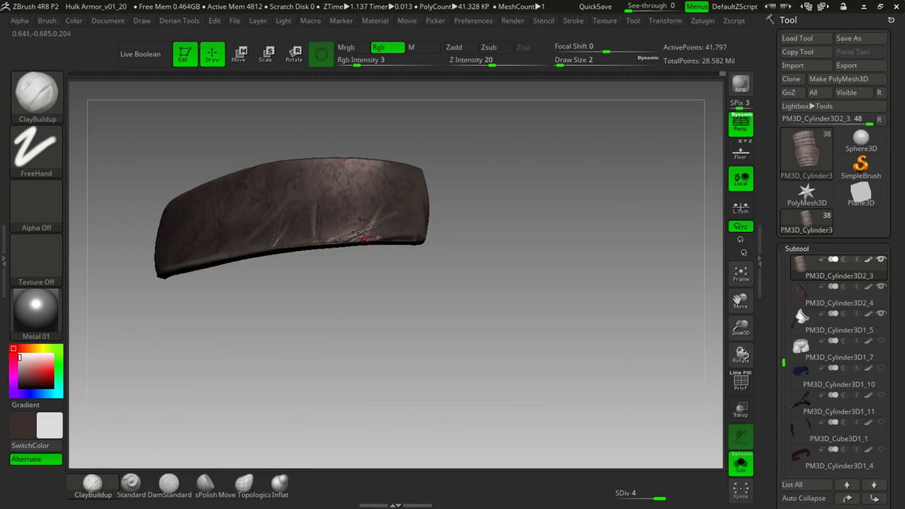
Isolate the wide band and strengthen its edge and scratch highlights with a lighter colour at RGB intensity 14.
{"action": "key", "text": "space"}
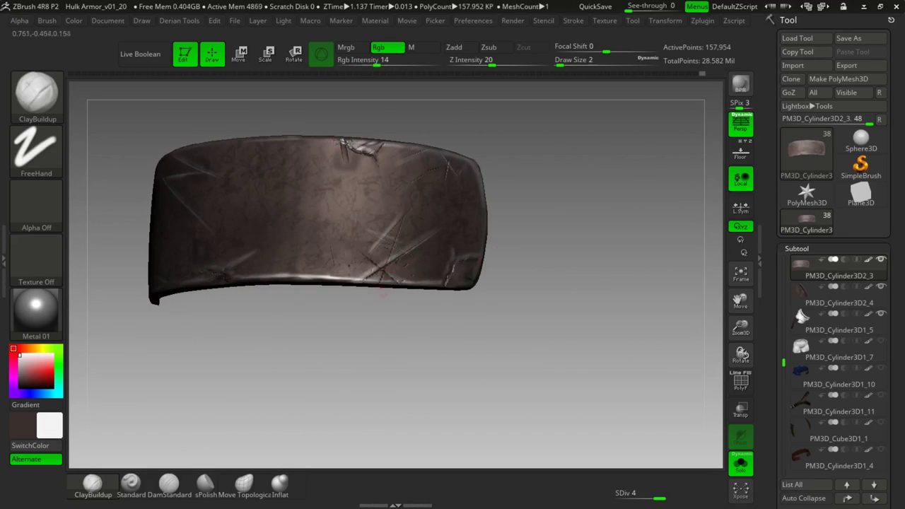
{"action": "left_click_drag", "start_coordinate": [367, 278], "coordinate": [402, 256]}
{"action": "left_click_drag", "start_coordinate": [524, 227], "coordinate": [551, 223]}
{"action": "mouse_move", "coordinate": [454, 272]}
{"action": "left_mouse_down"}
{"action": "mouse_move", "coordinate": [463, 260]}
{"action": "mouse_move", "coordinate": [483, 258]}
{"action": "left_mouse_up"}
{"action": "mouse_move", "coordinate": [448, 158]}
{"action": "left_mouse_down"}
{"action": "mouse_move", "coordinate": [449, 173]}
{"action": "mouse_move", "coordinate": [455, 157]}
{"action": "mouse_move", "coordinate": [451, 177]}
{"action": "mouse_move", "coordinate": [464, 172]}
{"action": "mouse_move", "coordinate": [414, 156]}
{"action": "mouse_move", "coordinate": [434, 151]}
{"action": "mouse_move", "coordinate": [489, 171]}
{"action": "left_mouse_up"}
{"action": "mouse_move", "coordinate": [399, 283]}
{"action": "left_mouse_down"}
{"action": "mouse_move", "coordinate": [366, 273]}
{"action": "mouse_move", "coordinate": [396, 251]}
{"action": "mouse_move", "coordinate": [364, 248]}
{"action": "left_mouse_up"}
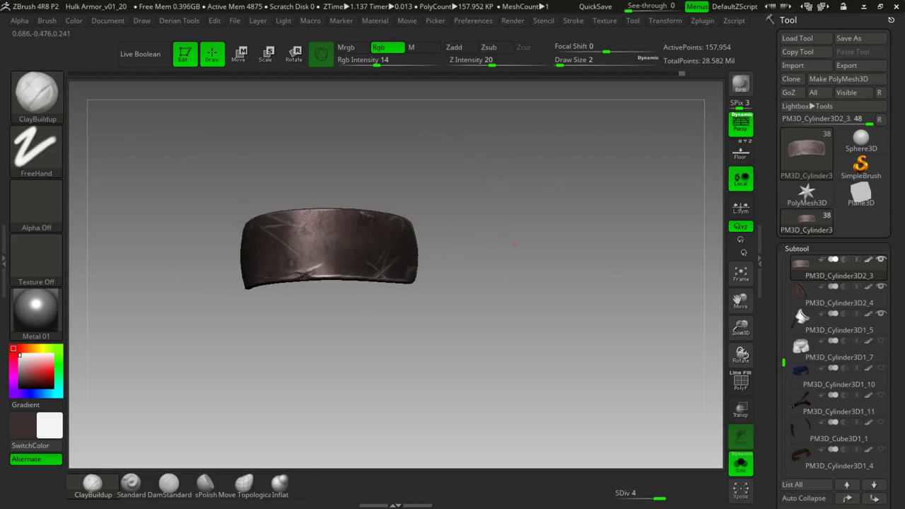
Show all the bands and strengthen the light highlights along the lower rims and scratches of the three bottom bands.
{"action": "left_click_drag", "start_coordinate": [515, 244], "coordinate": [588, 273]}
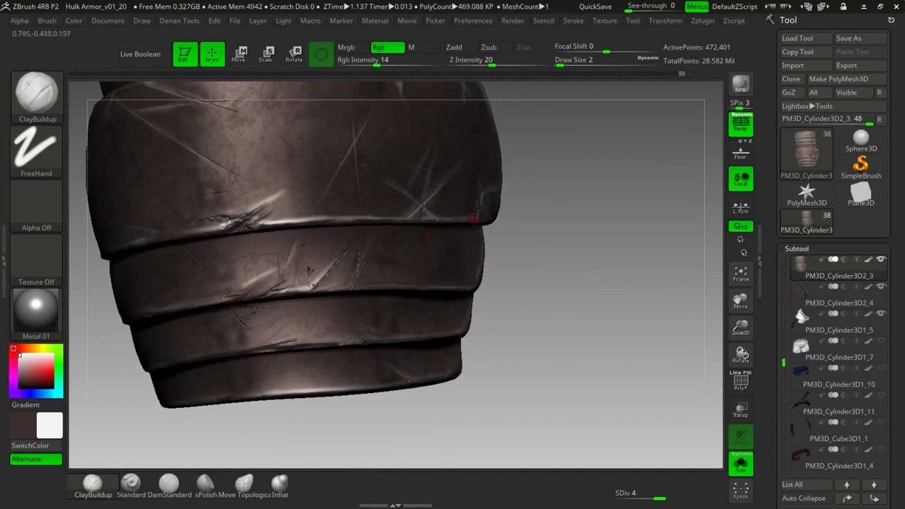
{"action": "mouse_move", "coordinate": [301, 289]}
{"action": "left_mouse_down"}
{"action": "mouse_move", "coordinate": [312, 287]}
{"action": "mouse_move", "coordinate": [175, 311]}
{"action": "left_mouse_up"}
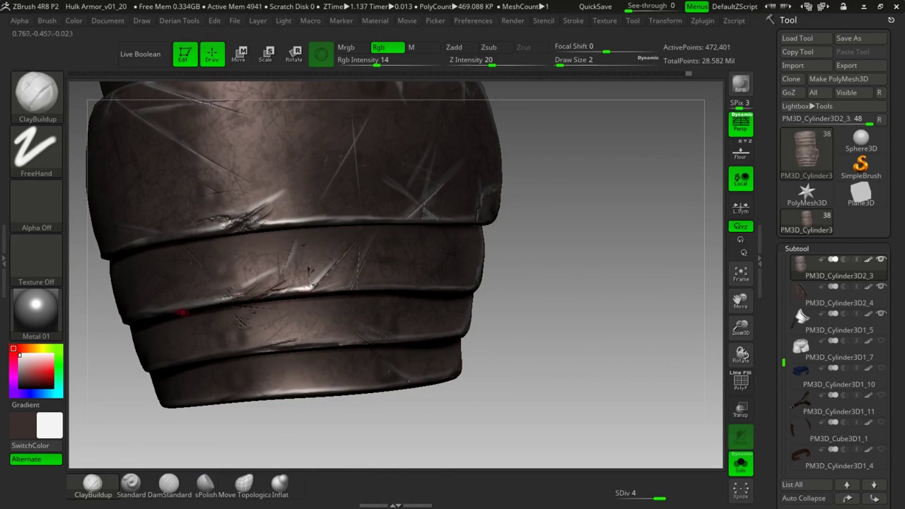
{"action": "mouse_move", "coordinate": [254, 351]}
{"action": "left_mouse_down"}
{"action": "mouse_move", "coordinate": [239, 352]}
{"action": "mouse_move", "coordinate": [291, 337]}
{"action": "mouse_move", "coordinate": [265, 349]}
{"action": "mouse_move", "coordinate": [327, 342]}
{"action": "left_mouse_up"}
{"action": "left_click_drag", "start_coordinate": [353, 330], "coordinate": [388, 339]}
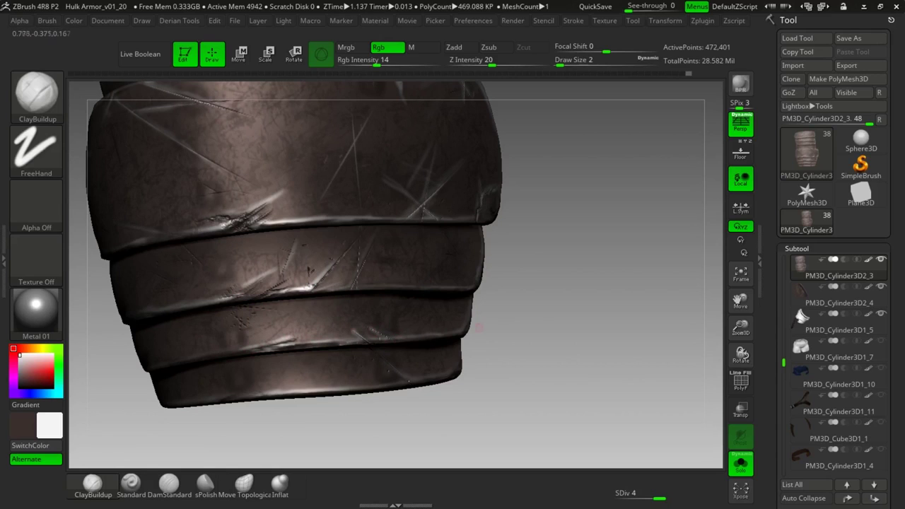
{"action": "right_click_drag", "start_coordinate": [408, 381], "coordinate": [435, 322]}
{"action": "left_click_drag", "start_coordinate": [205, 350], "coordinate": [280, 339]}
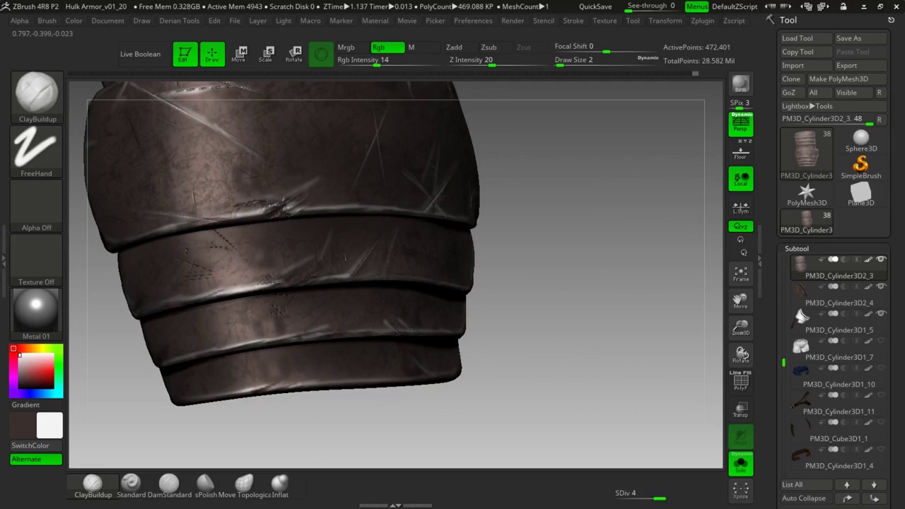
{"action": "left_click_drag", "start_coordinate": [317, 383], "coordinate": [355, 383]}
{"action": "mouse_move", "coordinate": [536, 353]}
{"action": "left_mouse_down"}
{"action": "mouse_move", "coordinate": [608, 327]}
{"action": "mouse_move", "coordinate": [591, 352]}
{"action": "mouse_move", "coordinate": [576, 310]}
{"action": "mouse_move", "coordinate": [558, 301]}
{"action": "left_mouse_up"}
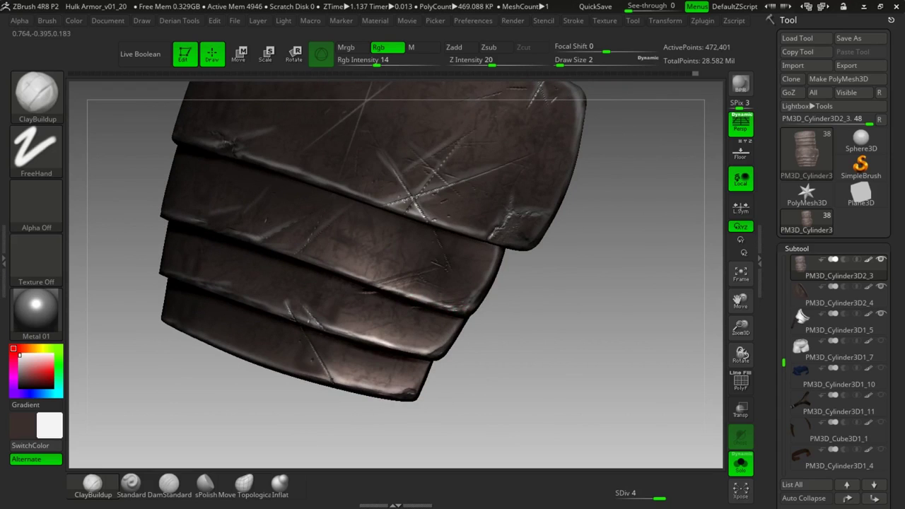
Paint light highlights along the end edges and corners of the three bottom bands at draw size 2.
{"action": "left_click_drag", "start_coordinate": [469, 305], "coordinate": [475, 299]}
{"action": "left_click_drag", "start_coordinate": [492, 303], "coordinate": [496, 281]}
{"action": "left_click_drag", "start_coordinate": [497, 282], "coordinate": [494, 307], "text": "alt"}
{"action": "left_click_drag", "start_coordinate": [404, 368], "coordinate": [430, 360]}
{"action": "left_click_drag", "start_coordinate": [359, 416], "coordinate": [400, 414]}
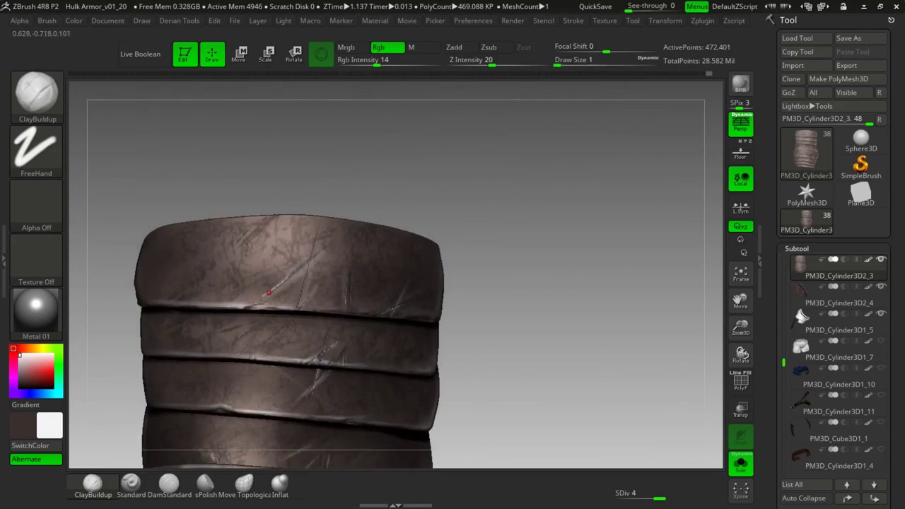
Highlight the diagonal and vertical scratches above the lower rim of the top band at draw size 1.
{"action": "mouse_move", "coordinate": [306, 274]}
{"action": "left_mouse_down"}
{"action": "mouse_move", "coordinate": [300, 303]}
{"action": "mouse_move", "coordinate": [318, 234]}
{"action": "mouse_move", "coordinate": [314, 250]}
{"action": "left_mouse_up"}
{"action": "left_click_drag", "start_coordinate": [304, 301], "coordinate": [322, 280]}
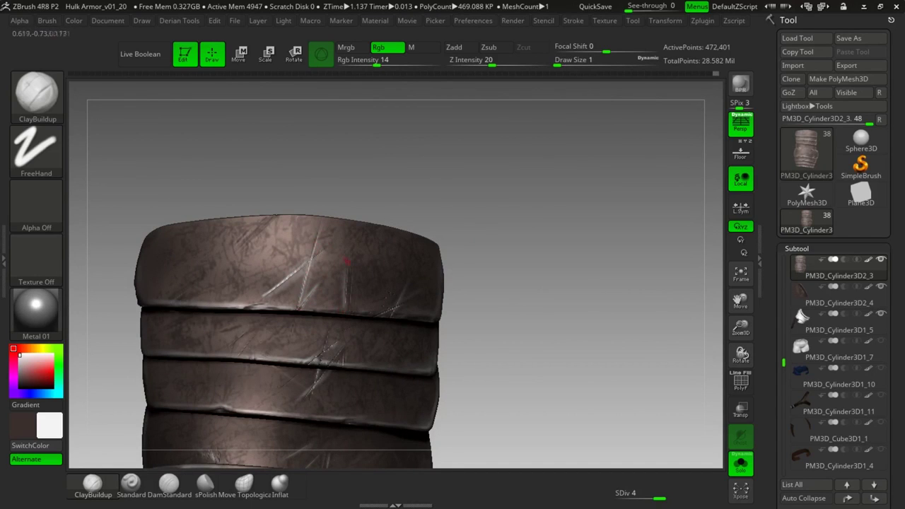
{"action": "right_click_drag", "start_coordinate": [344, 259], "coordinate": [359, 281]}
{"action": "left_click_drag", "start_coordinate": [344, 310], "coordinate": [353, 263]}
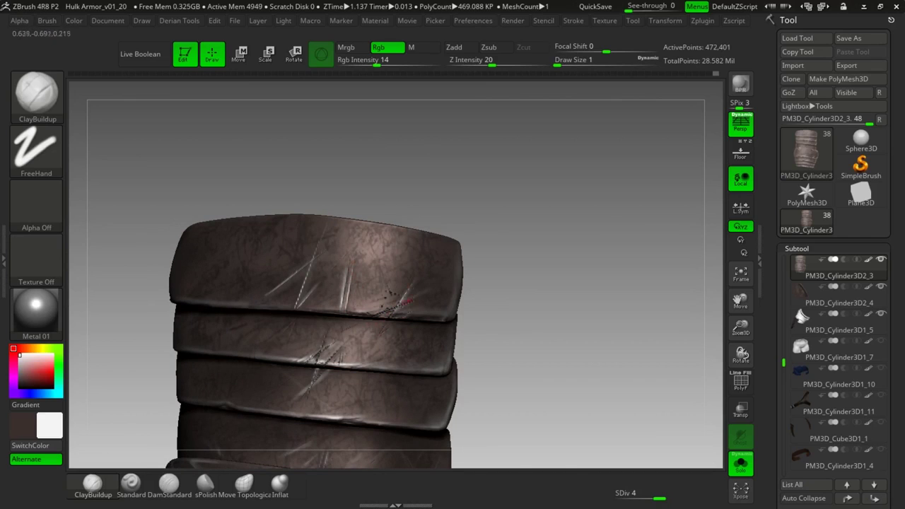
Isolate the top band and strengthen the highlights on its scratches and edges at draw size 2.
{"action": "left_click", "coordinate": [418, 268], "text": "ctrl+shift"}
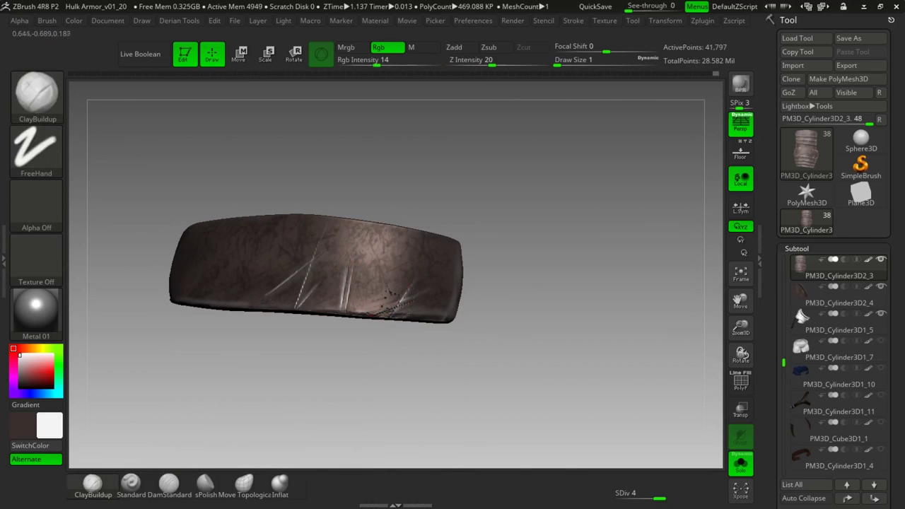
{"action": "key", "text": "space"}
{"action": "left_click", "coordinate": [397, 304]}
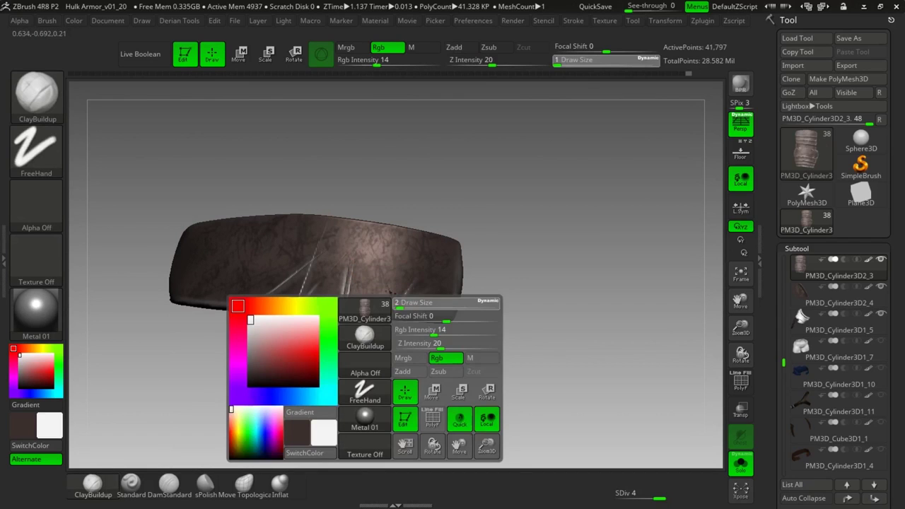
{"action": "left_click_drag", "start_coordinate": [372, 313], "coordinate": [430, 290]}
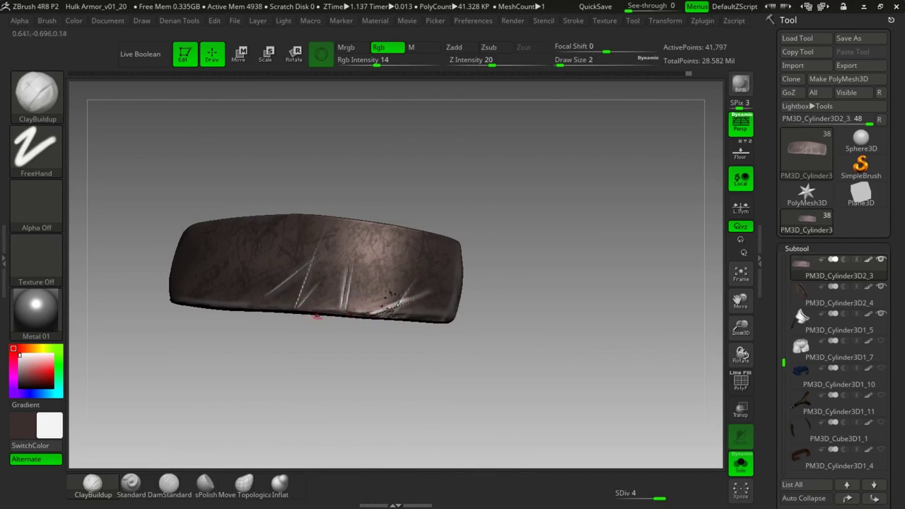
{"action": "mouse_move", "coordinate": [344, 294]}
{"action": "left_mouse_down"}
{"action": "mouse_move", "coordinate": [341, 307]}
{"action": "mouse_move", "coordinate": [406, 315]}
{"action": "left_mouse_up"}
{"action": "left_click_drag", "start_coordinate": [487, 283], "coordinate": [465, 246]}
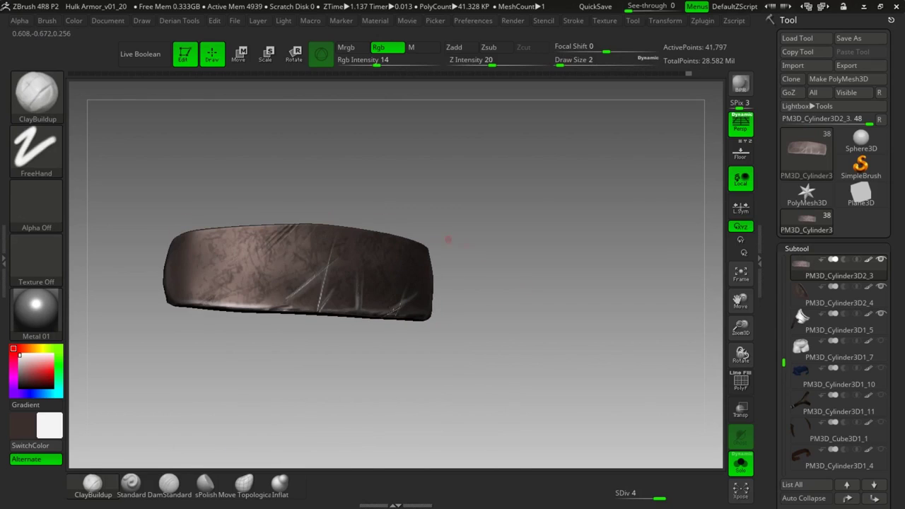
{"action": "mouse_move", "coordinate": [286, 229]}
{"action": "left_mouse_down"}
{"action": "mouse_move", "coordinate": [261, 246]}
{"action": "mouse_move", "coordinate": [356, 205]}
{"action": "mouse_move", "coordinate": [322, 208]}
{"action": "left_mouse_up"}
Show all the bands again and turn off Solo mode to bring back the glove and other visible armour parts.
{"action": "left_click", "coordinate": [740, 463]}
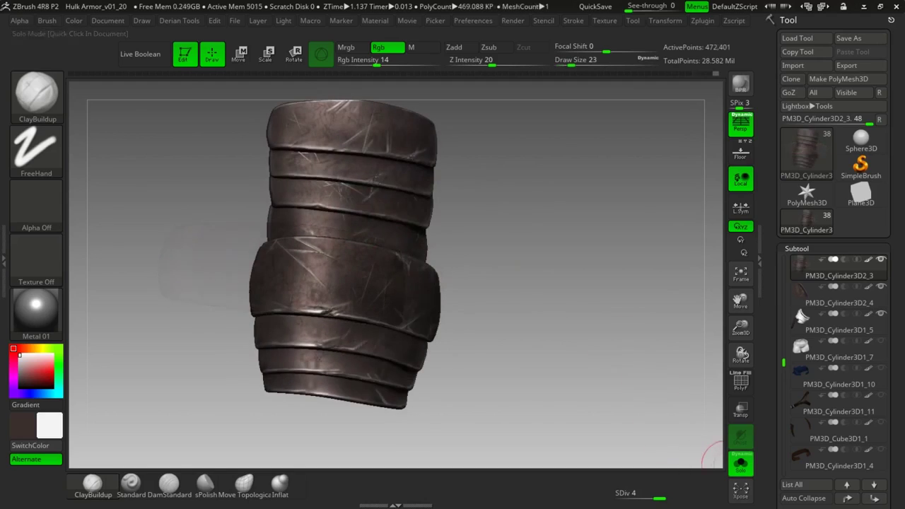
{"action": "left_click_drag", "start_coordinate": [596, 393], "coordinate": [314, 286]}
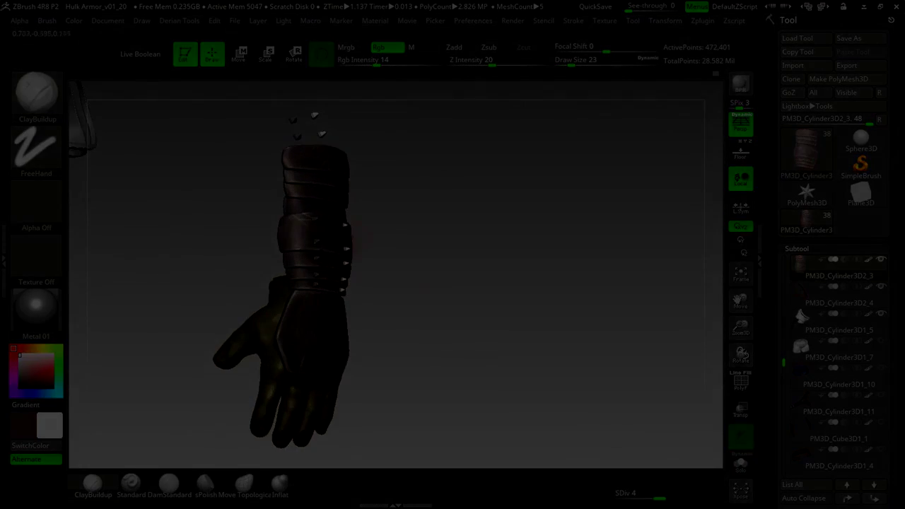